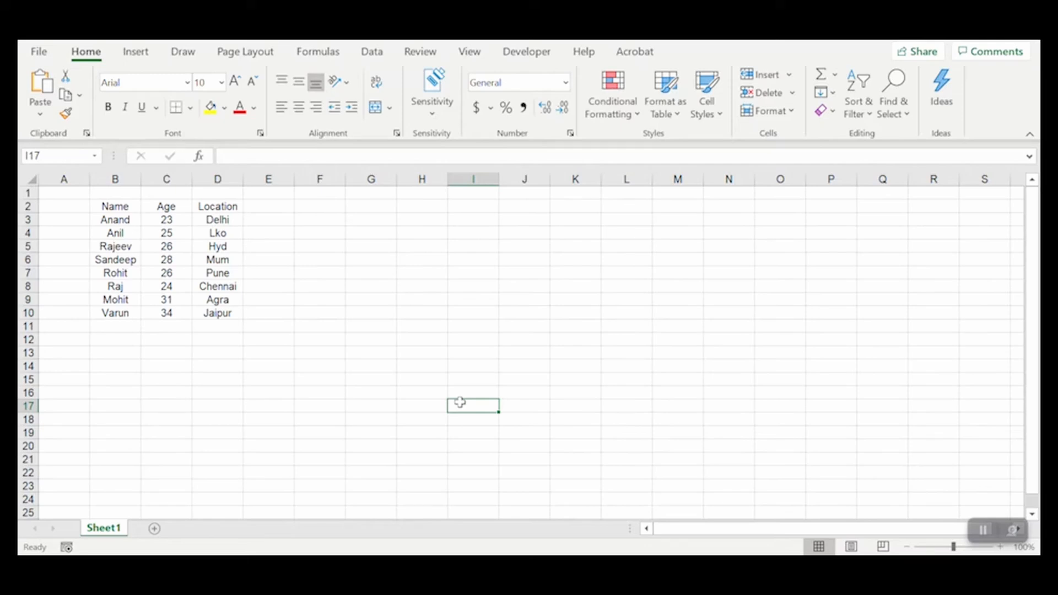
left_click(62, 254)
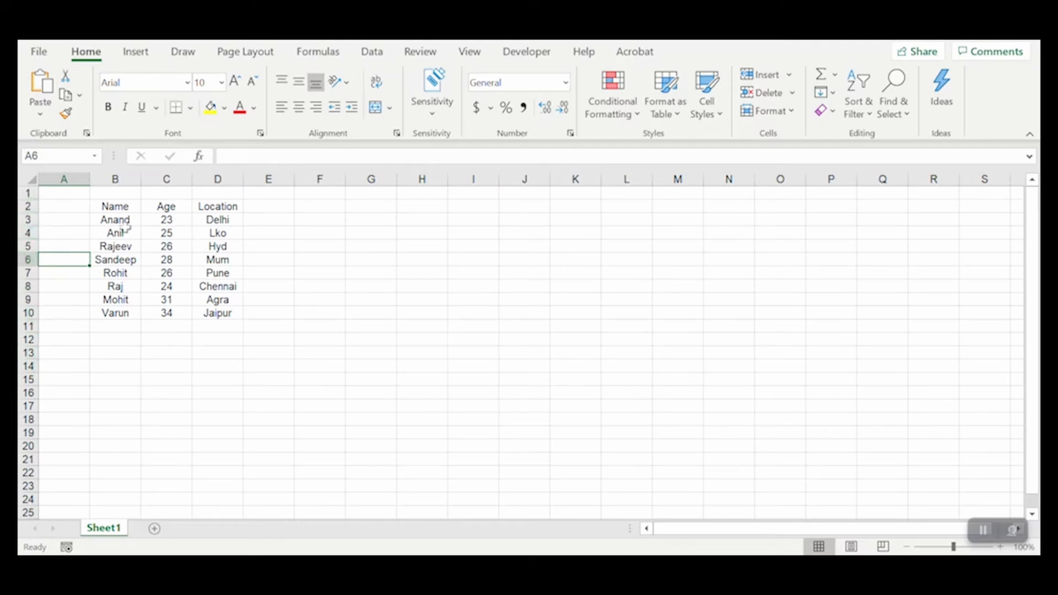
left_click(130, 210)
left_click_drag(130, 210, 194, 315)
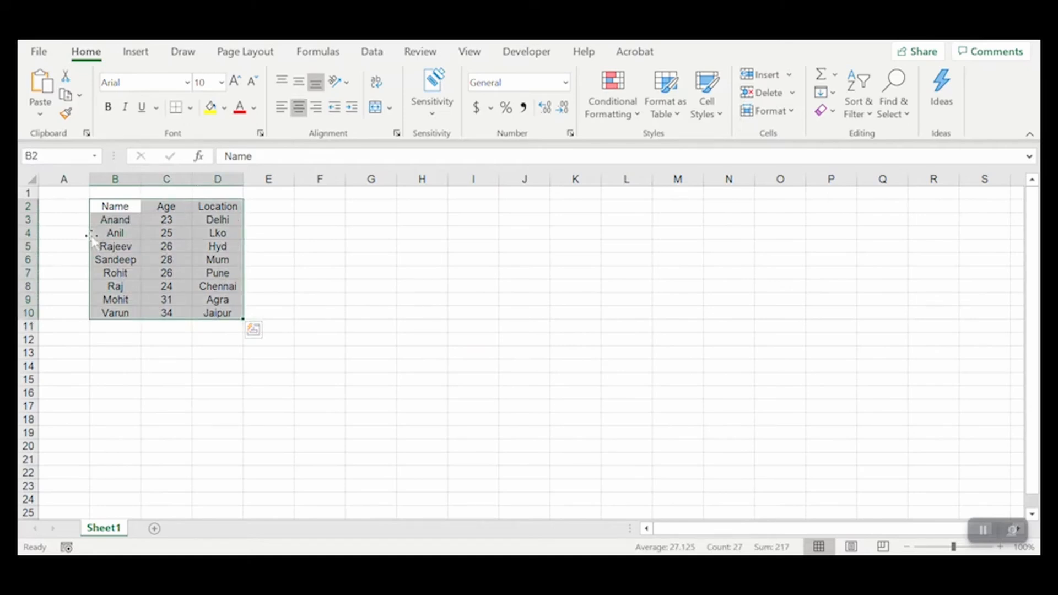
left_click(75, 216)
left_click_drag(113, 206, 223, 314)
left_click(319, 325)
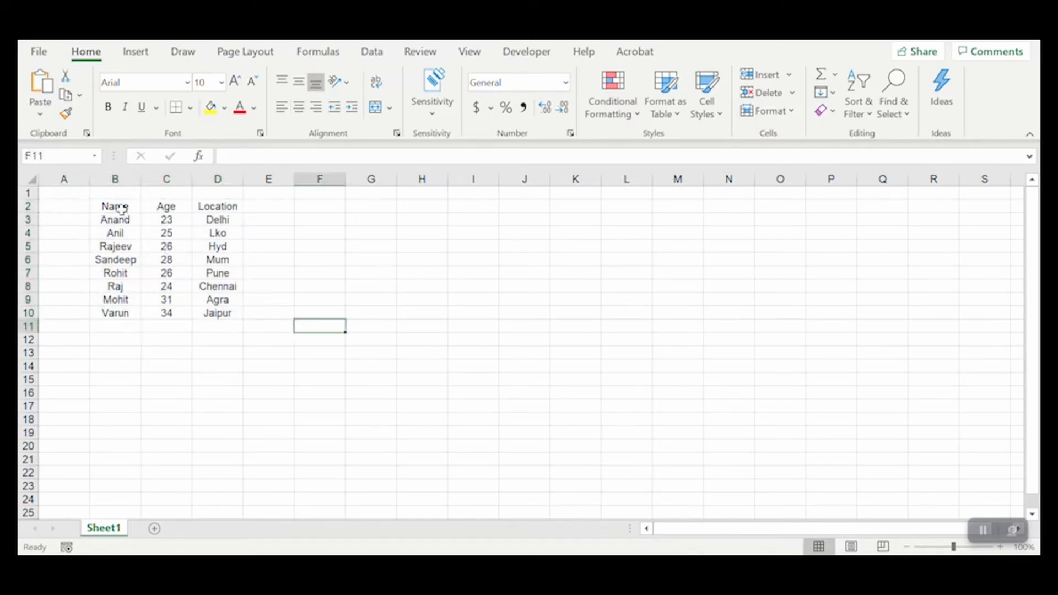
left_click_drag(123, 207, 232, 315)
left_click_drag(64, 219, 69, 329)
left_click(165, 365)
- Copy the Name, Age and Location table in B2:D10 and paste the copy starting at H2
left_click_drag(118, 206, 236, 314)
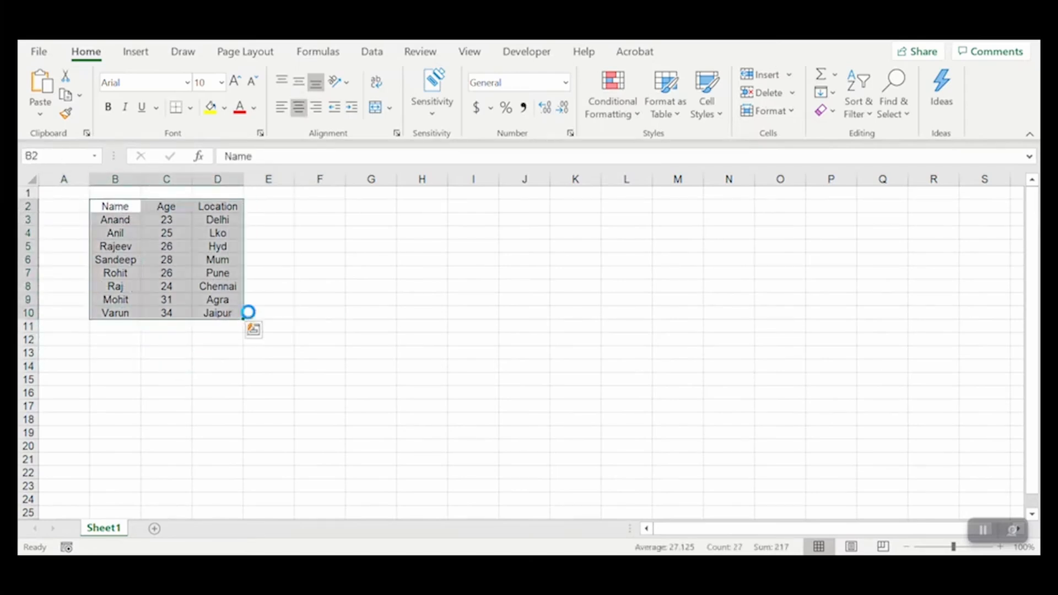
key("ctrl+c")
left_click(420, 209)
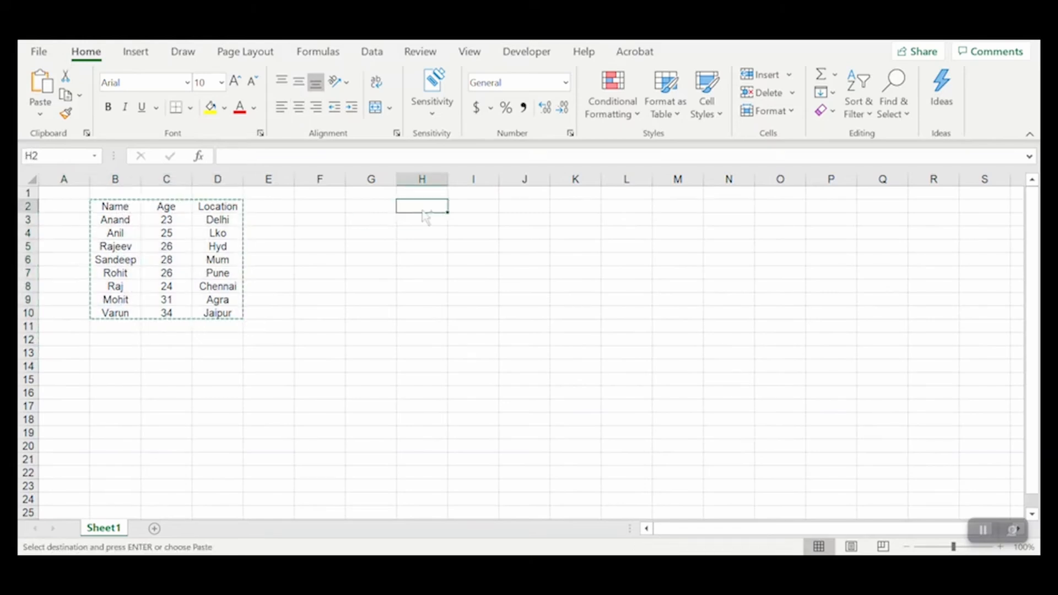
key("ctrl+v")
key("ctrl")
- Hide the worksheet's gridlines and clear the copy outline around the original table
left_click(472, 53)
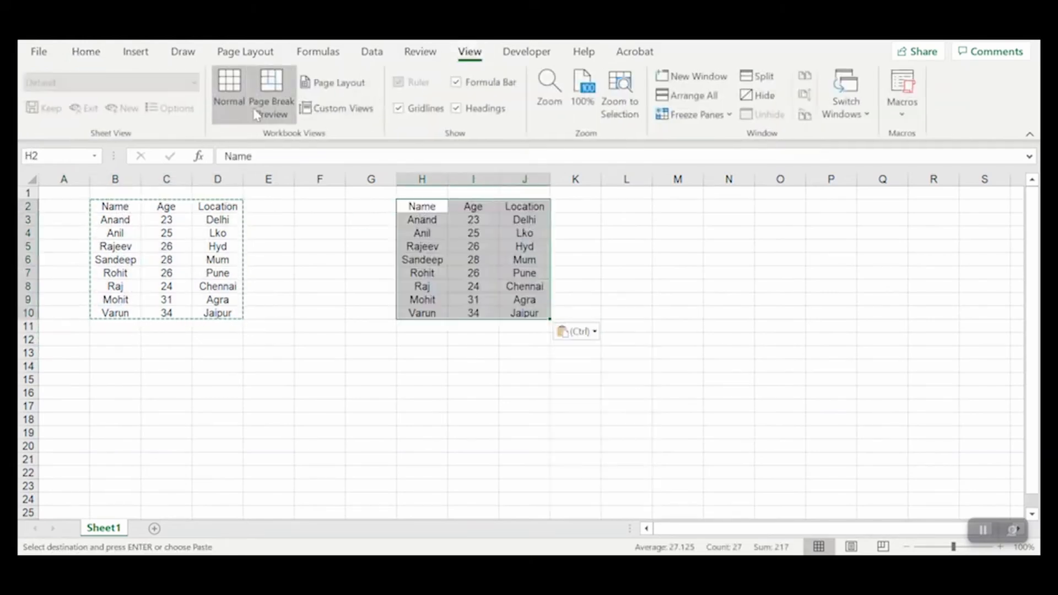
left_click(398, 108)
left_click(167, 259)
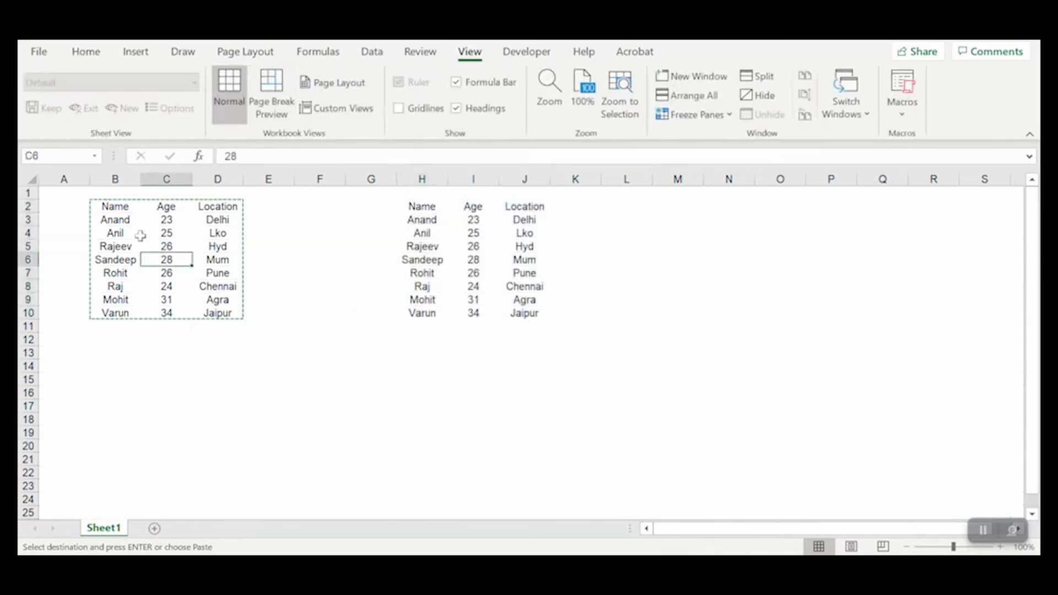
left_click(115, 206)
key("Escape")
key("Right")
key("Right")
key("Down")
key("Down")
key("Down")
left_click_drag(115, 206, 217, 309)
- Enter the header "Sno." in A2, beside the Name header of the first table
left_click(218, 233)
key("Left")
key("Left")
key("Up")
key("Left")
key("Up")
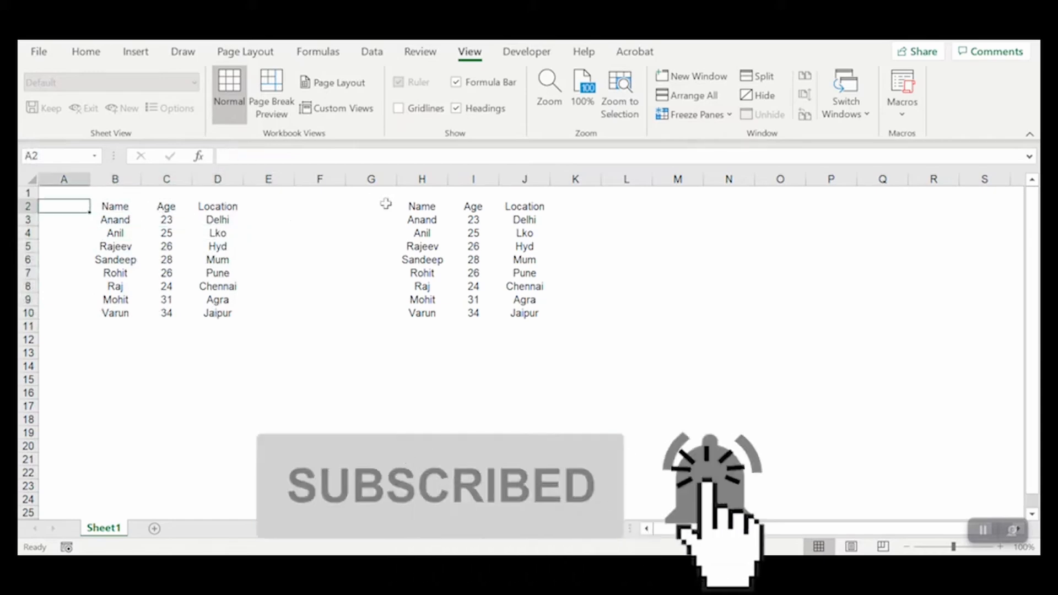
type("Sno.")
key("Return")
- Enter the header "Sno." in G2, beside the Name header of the copied table
key("Up")
key("Right")
key("Right")
key("Right")
key("Right")
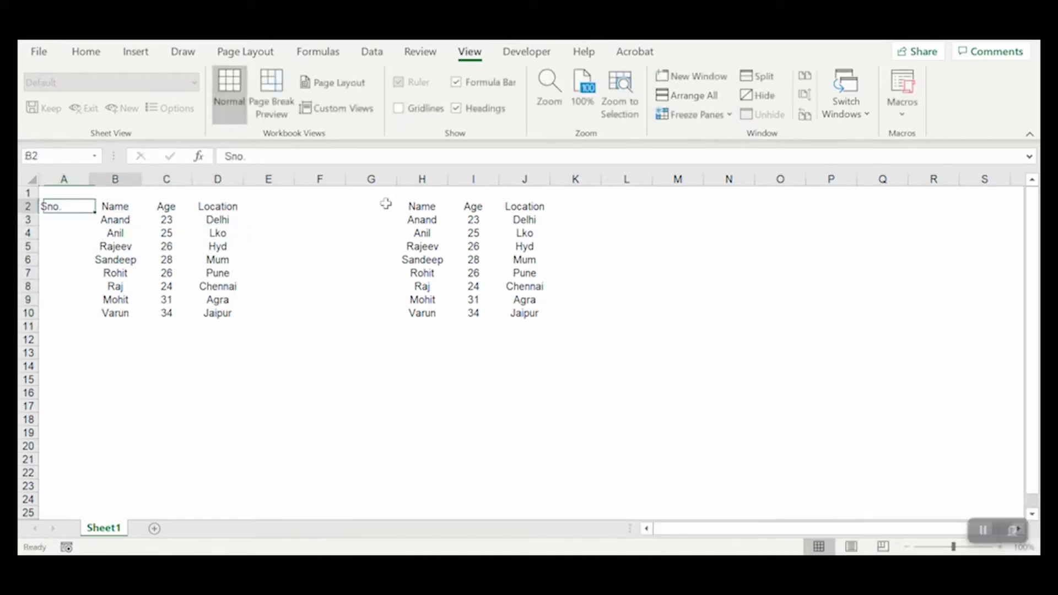
left_click(385, 205)
type("Sno.")
key("Tab")
left_click_drag(385, 205, 485, 206)
key("ctrl+shift+Down")
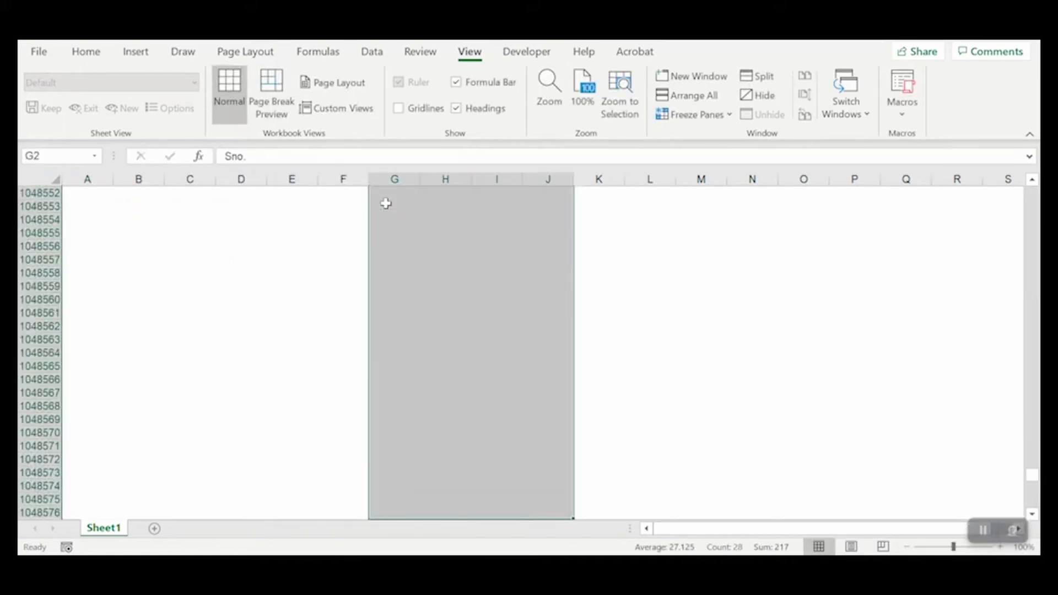
key("Left")
key("Left")
key("Up")
key("Left")
key("Left")
key("Left")
key("Left")
key("Down")
key("Up")
key("Down")
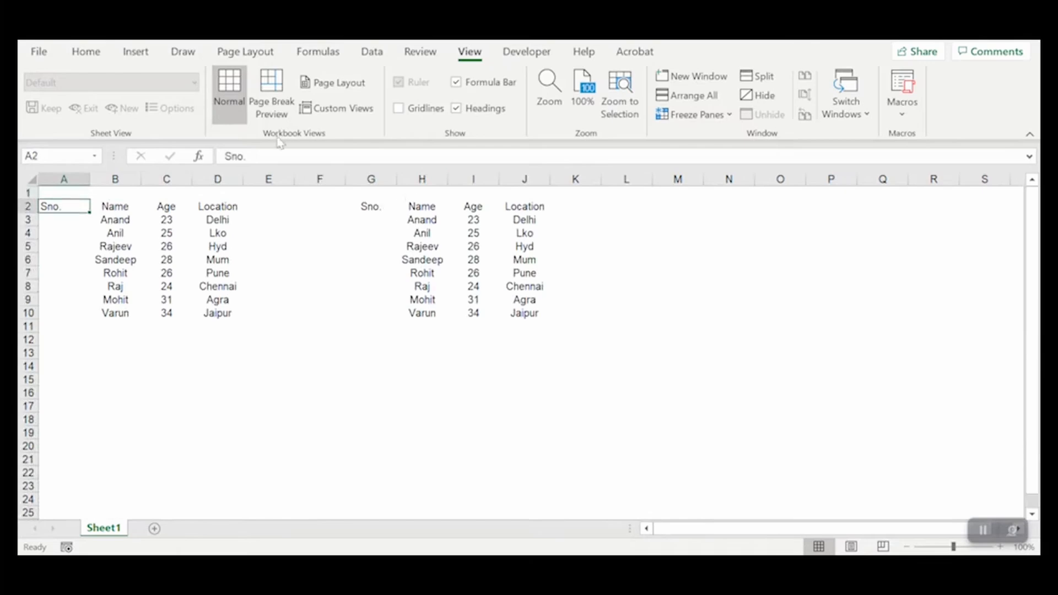
- Open the Excel Options dialog, view its general settings and close it without changing anything
left_click(40, 51)
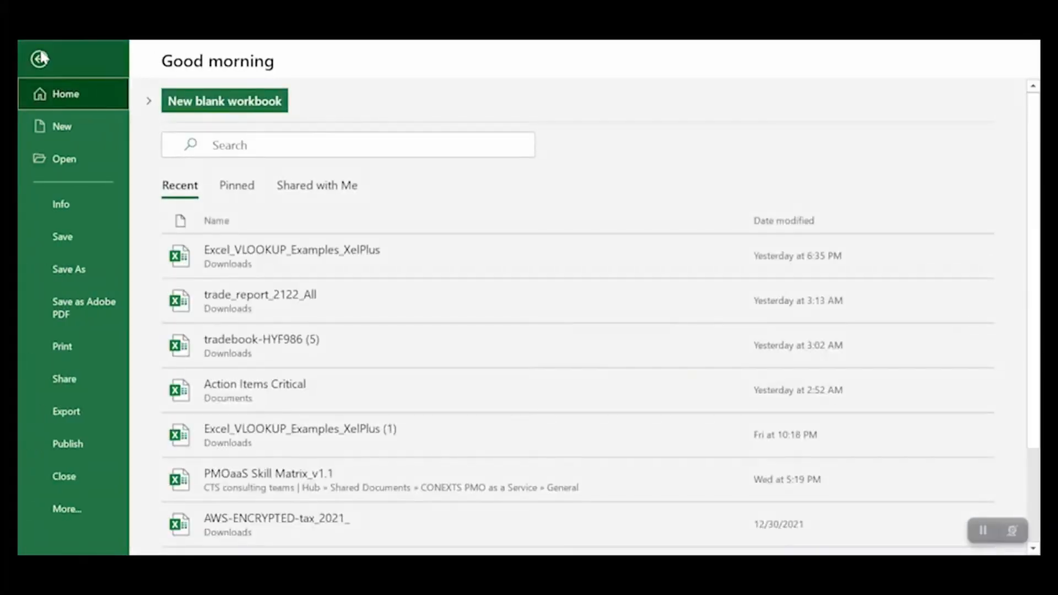
left_click(77, 516)
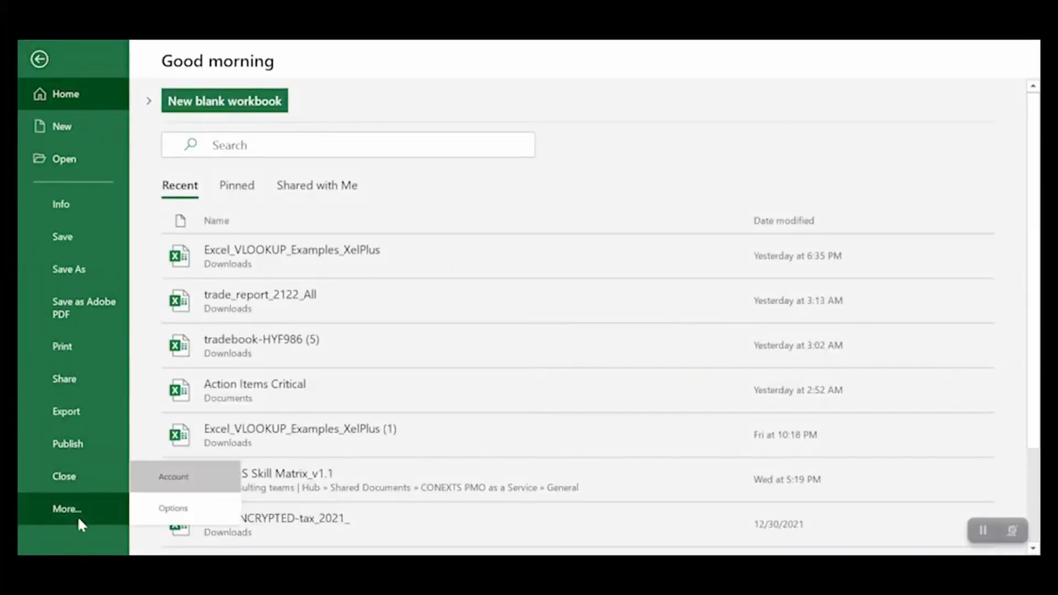
left_click(169, 505)
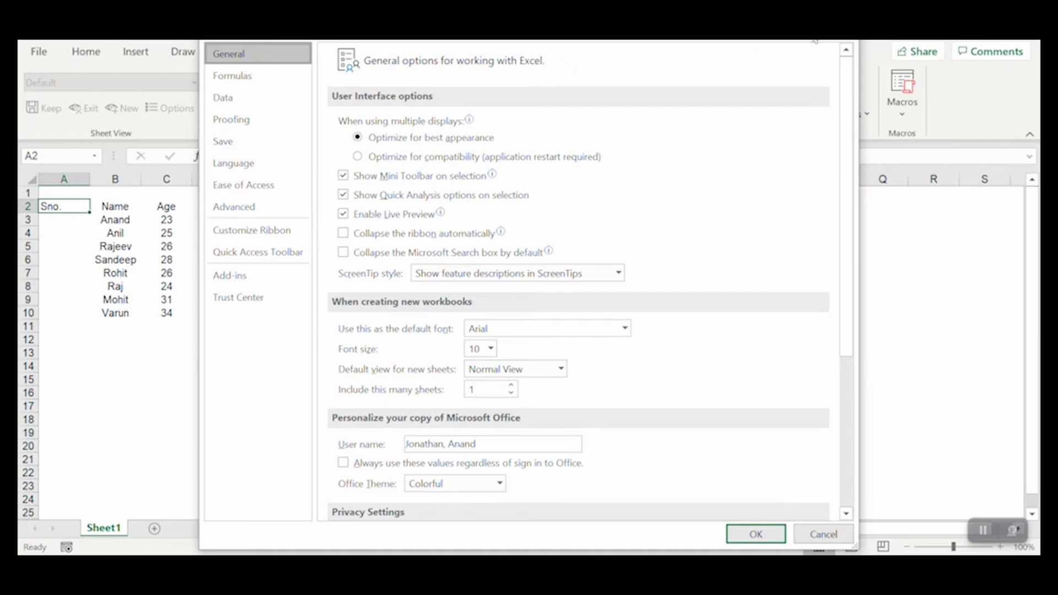
left_click(844, 27)
- Review whether fill handle and cell drag-and-drop is enabled in the advanced editing options, and confirm the dialog
left_click(45, 49)
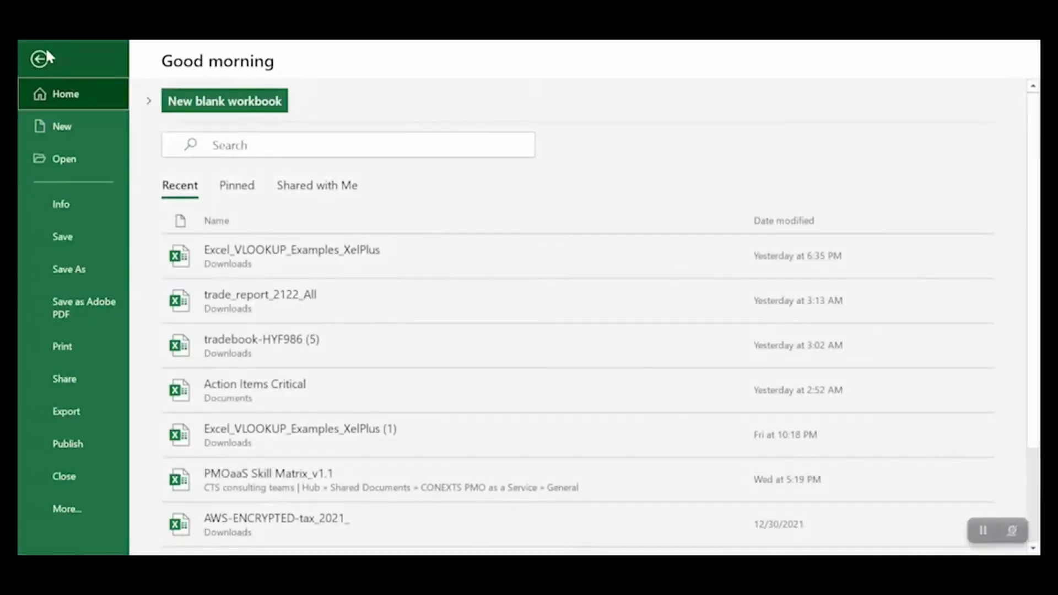
left_click(66, 521)
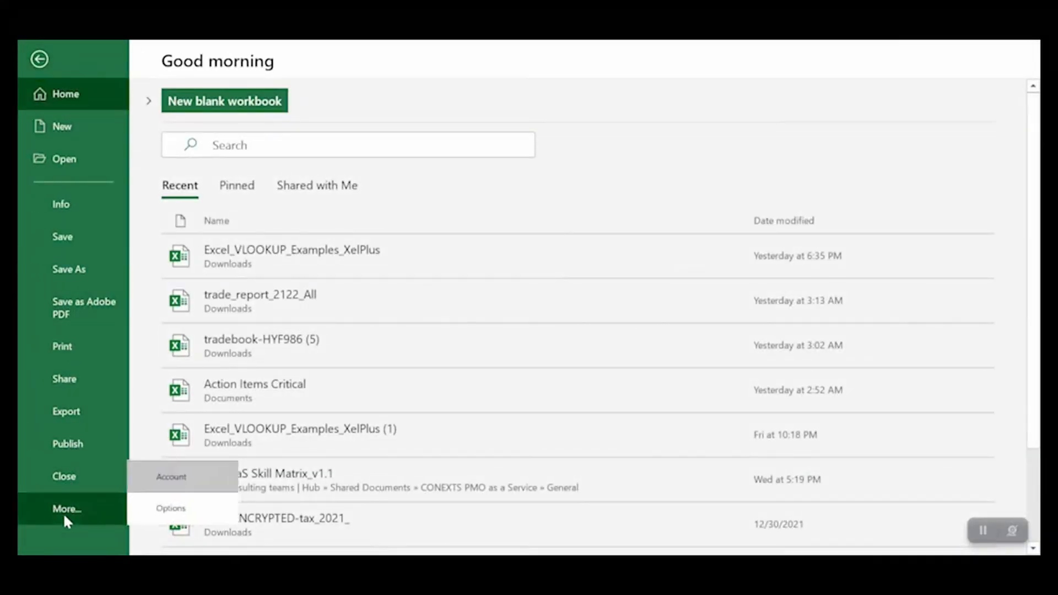
left_click(165, 508)
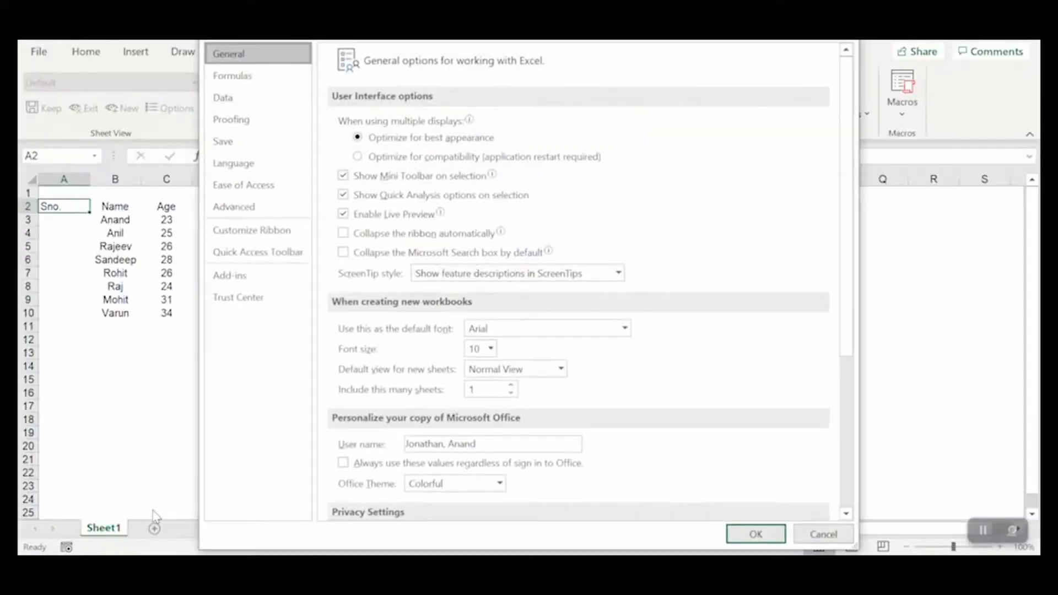
left_click(237, 208)
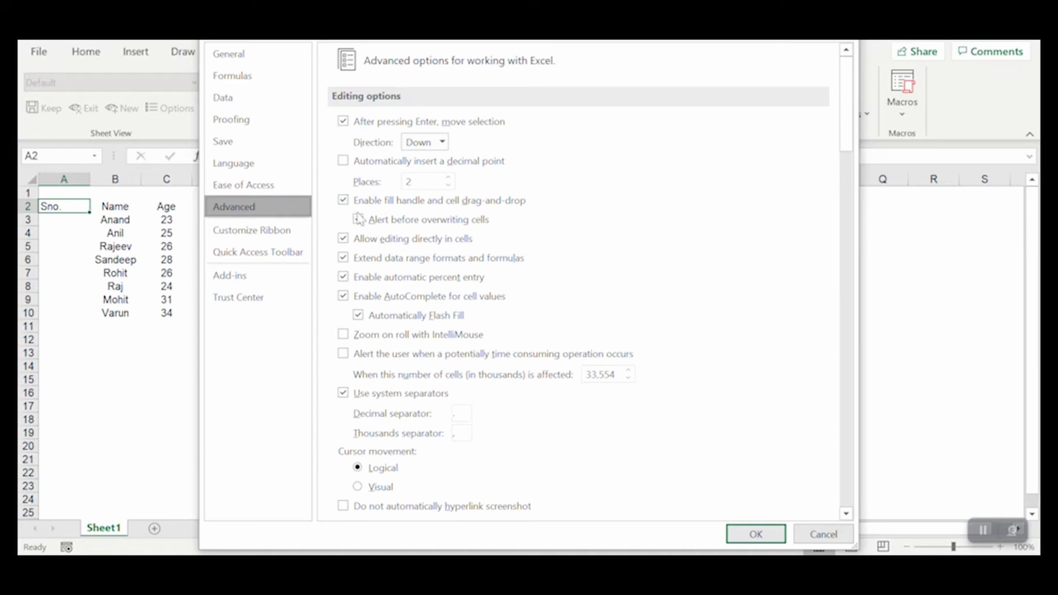
left_click(754, 532)
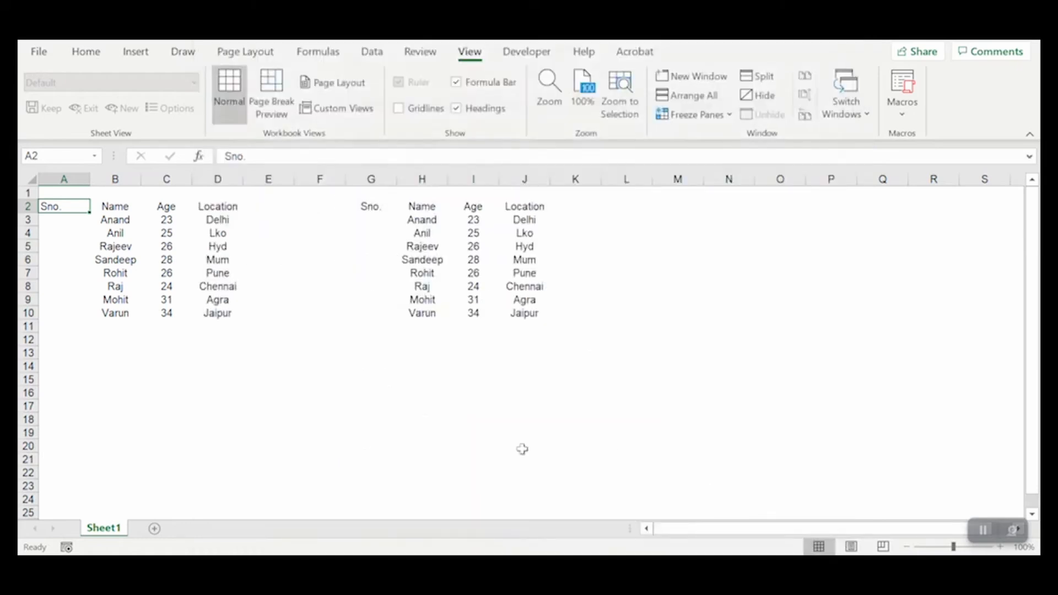
- Enter the serial numbers 1 in A3 and 2 in A4 of the first table
left_click(82, 217)
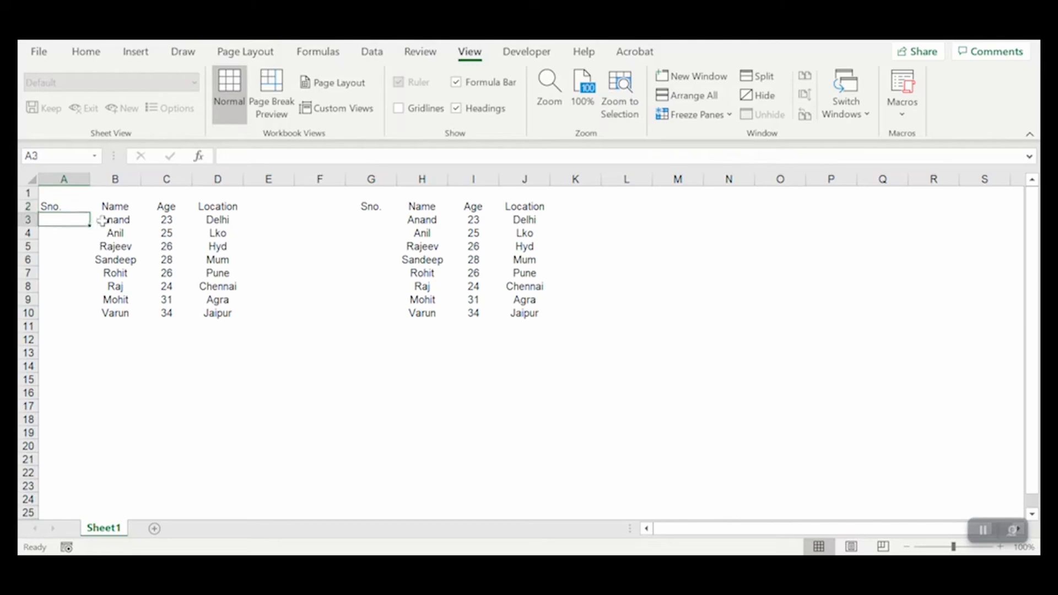
left_click_drag(56, 221, 211, 325)
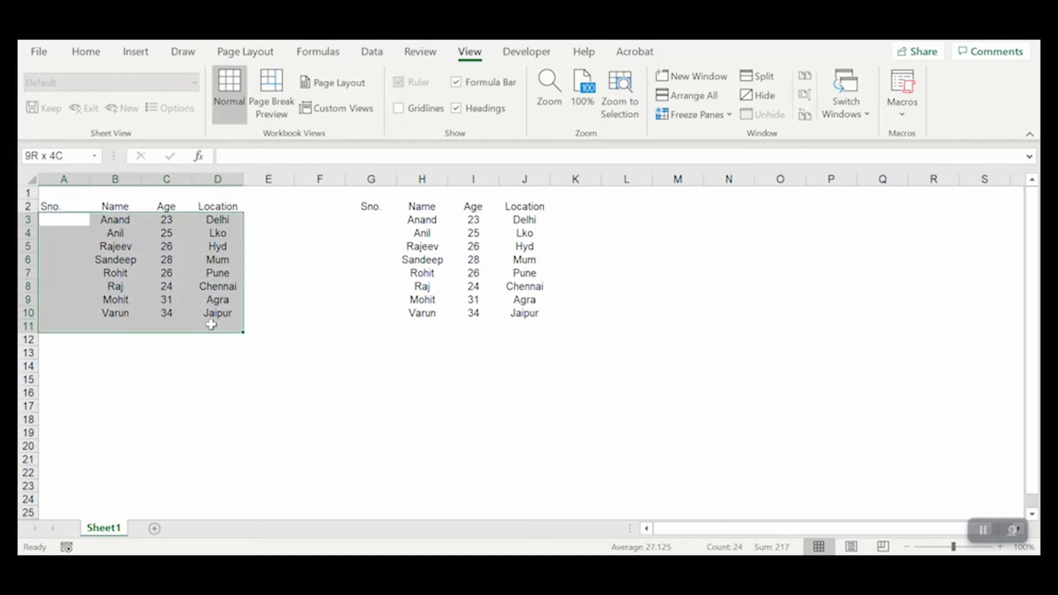
left_click(60, 220)
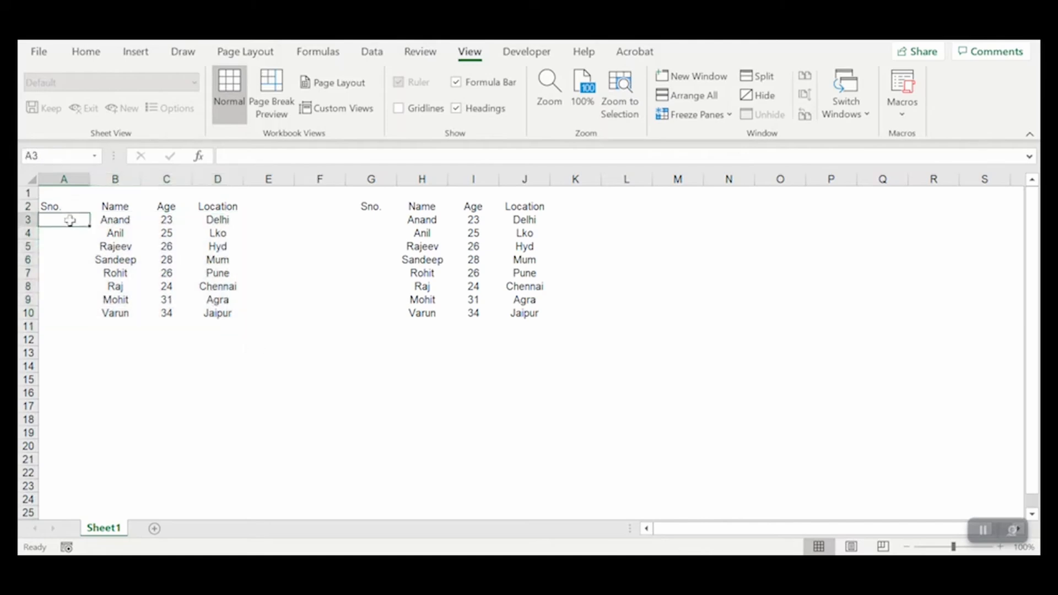
type("1")
key("Return")
type("2")
key("Return")
- Auto-fill the serial number series from A3:A4 down to A10, the last row of the first table
key("Up")
key("Up")
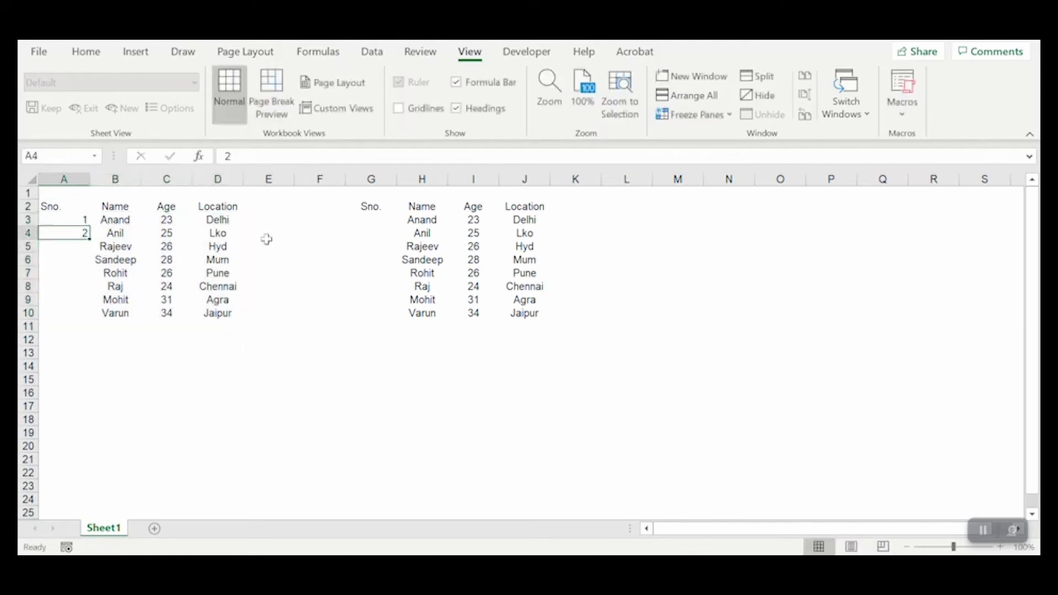
key("shift+Down")
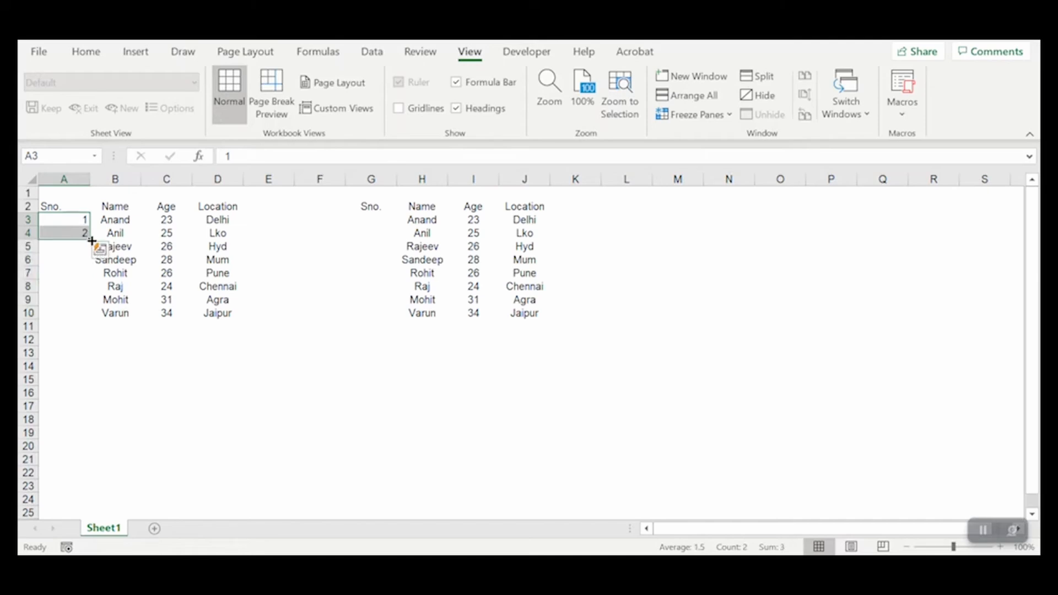
double_click(92, 240)
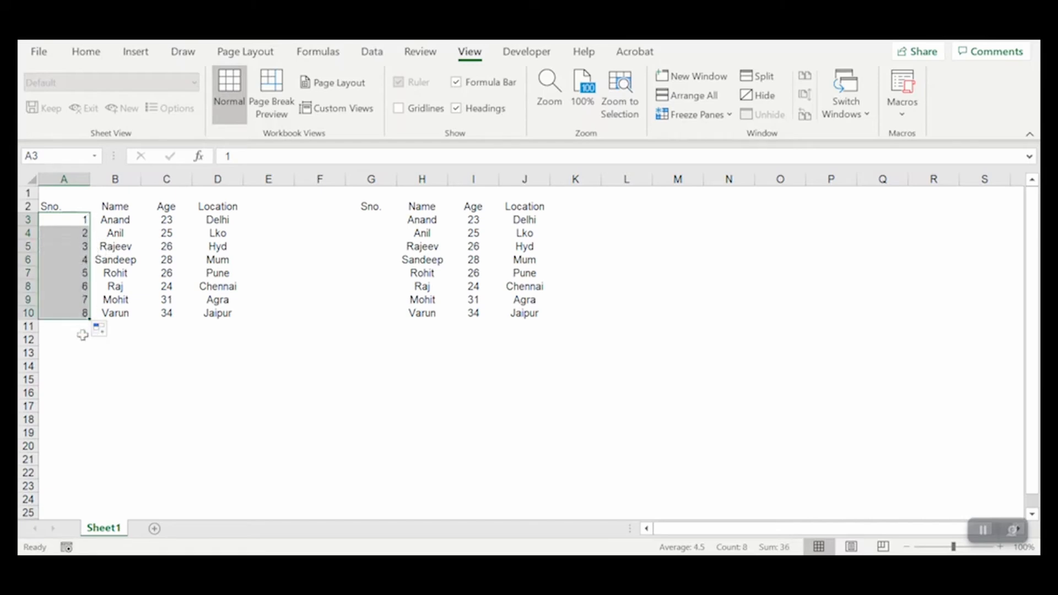
left_click(147, 336)
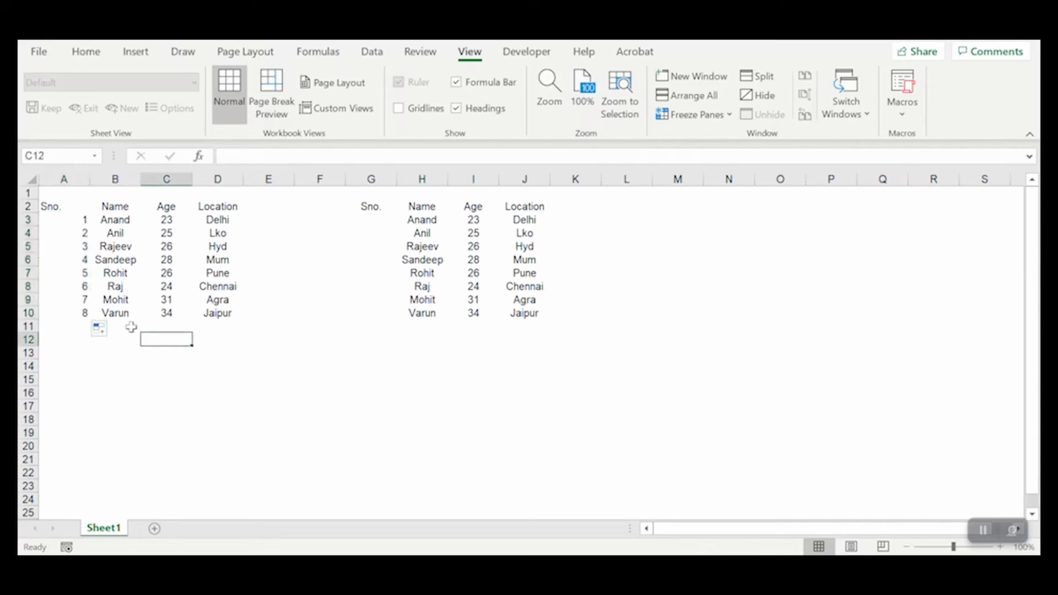
- Add a record in B11:D11 with a person's first name, age 35 and location Bangalore
left_click(130, 327)
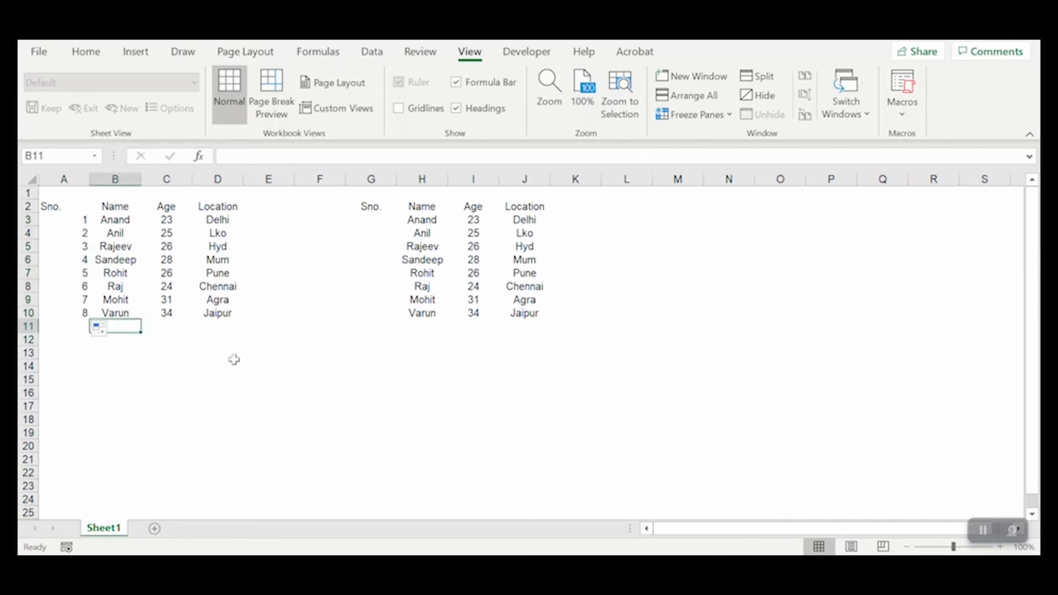
type("Aman")
key("Return")
key("Up")
key("Right")
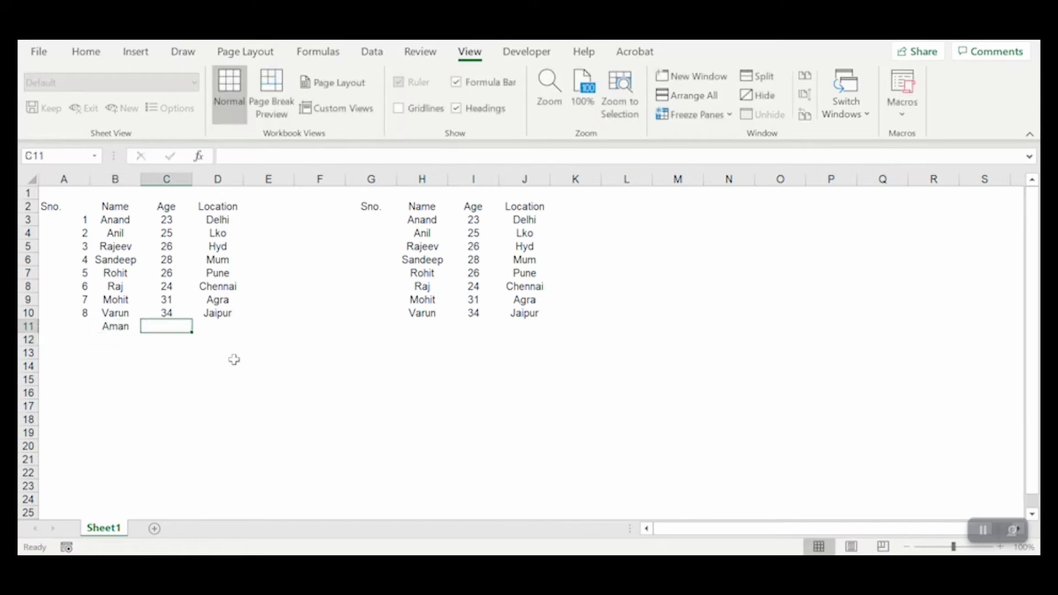
type("35")
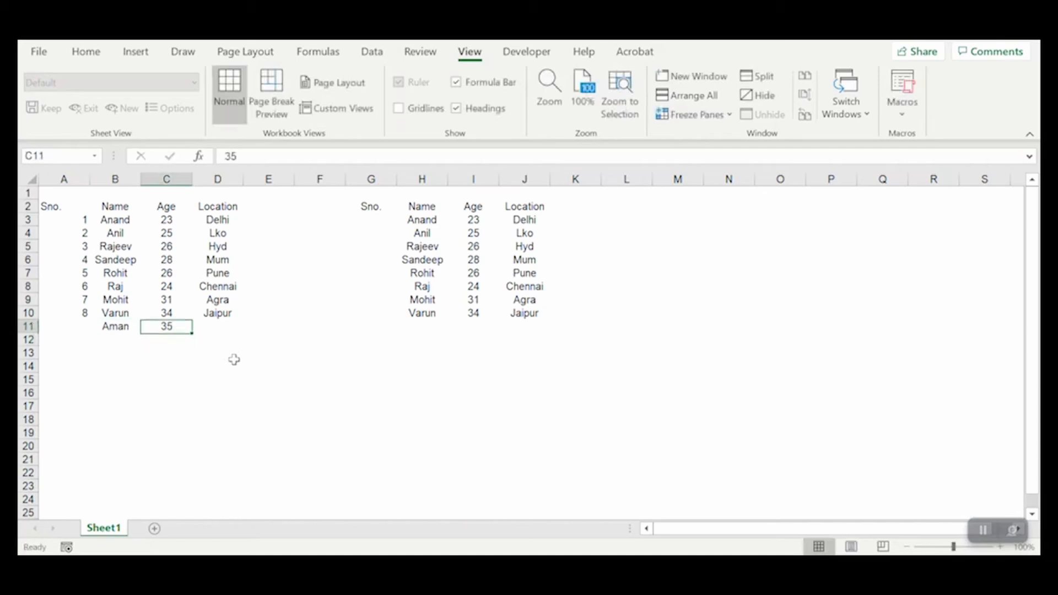
key("Right")
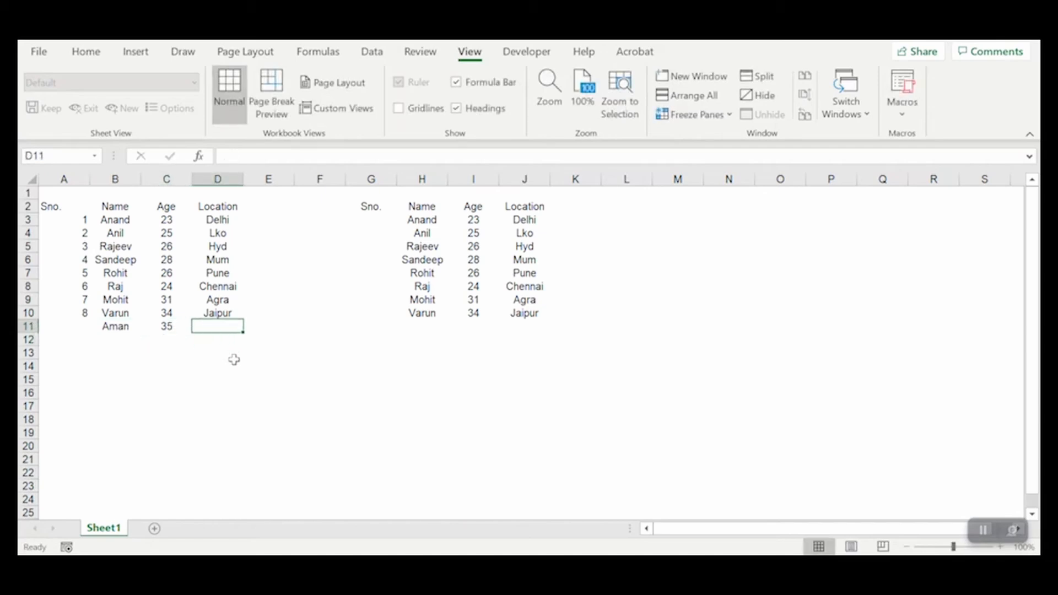
type("Banga")
key("BackSpace")
type("galore")
key("Return")
key("Left")
key("Left")
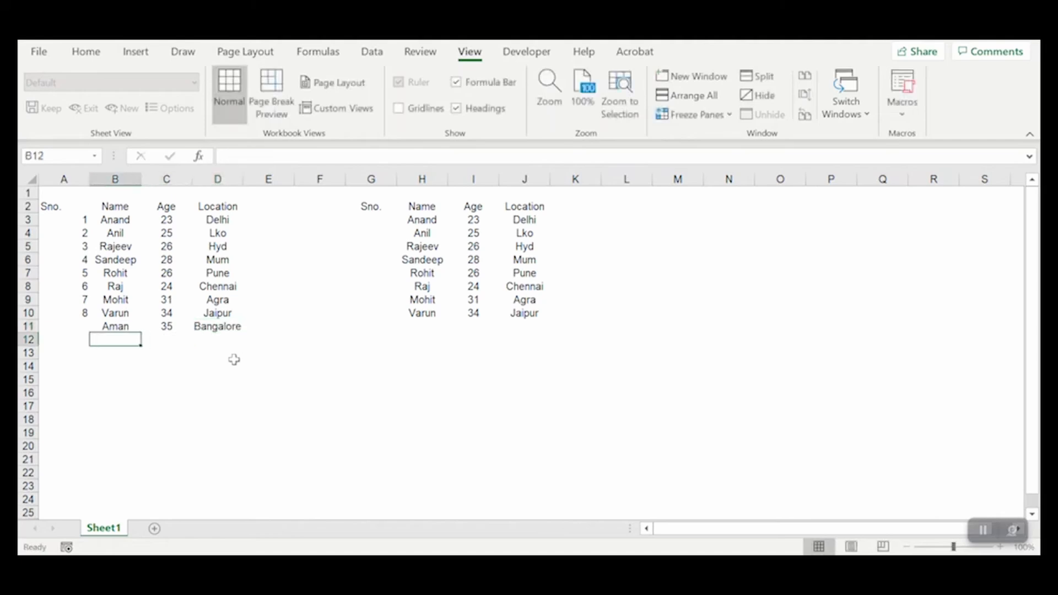
- Add a record in B12:D12 with a person's first name, age 16 and location Mangalore
type("Saran")
key("Tab")
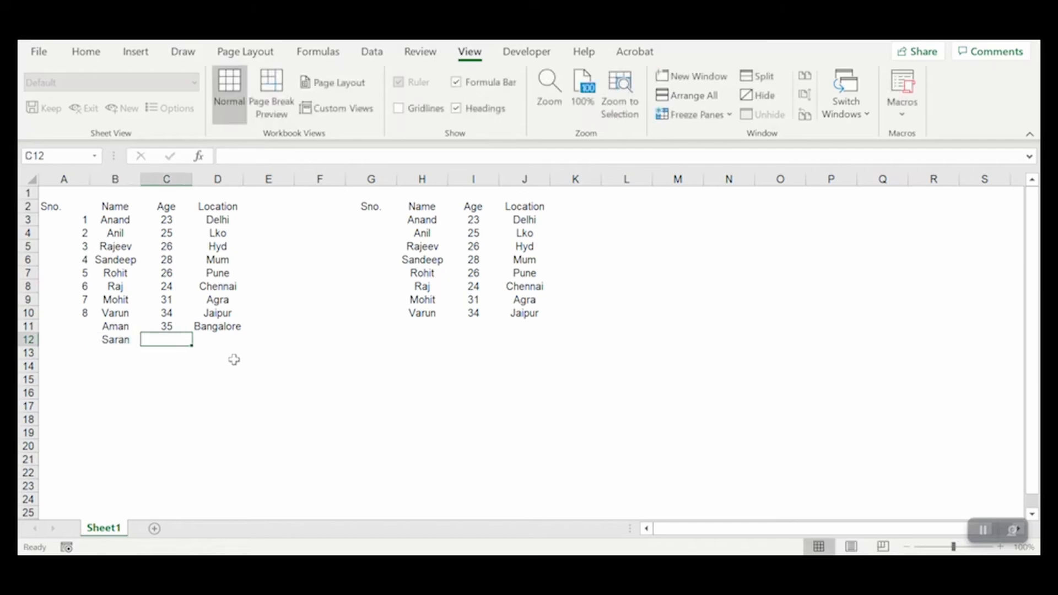
type("16")
key("Tab")
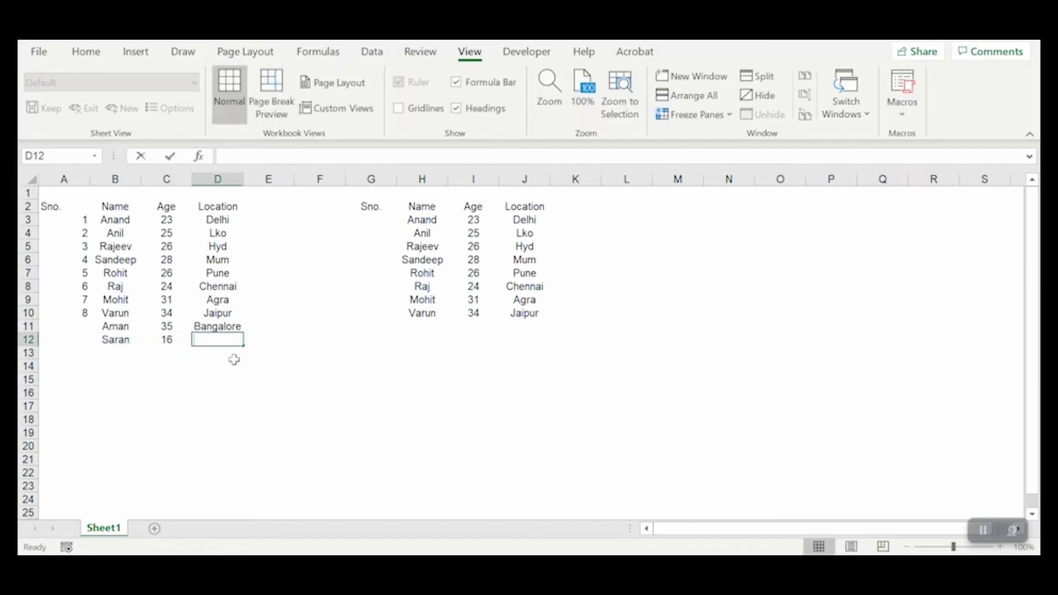
type("Manag")
key("BackSpace")
type("galore")
key("Left")
key("Left")
key("Up")
key("Left")
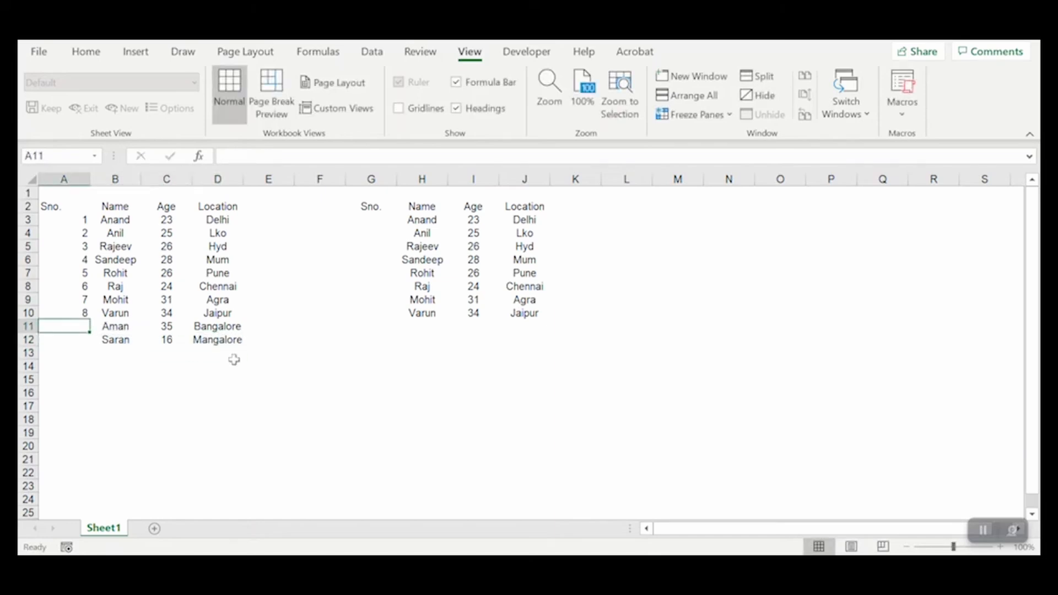
key("Right")
key("shift+Right")
key("shift+Right")
key("shift+Down")
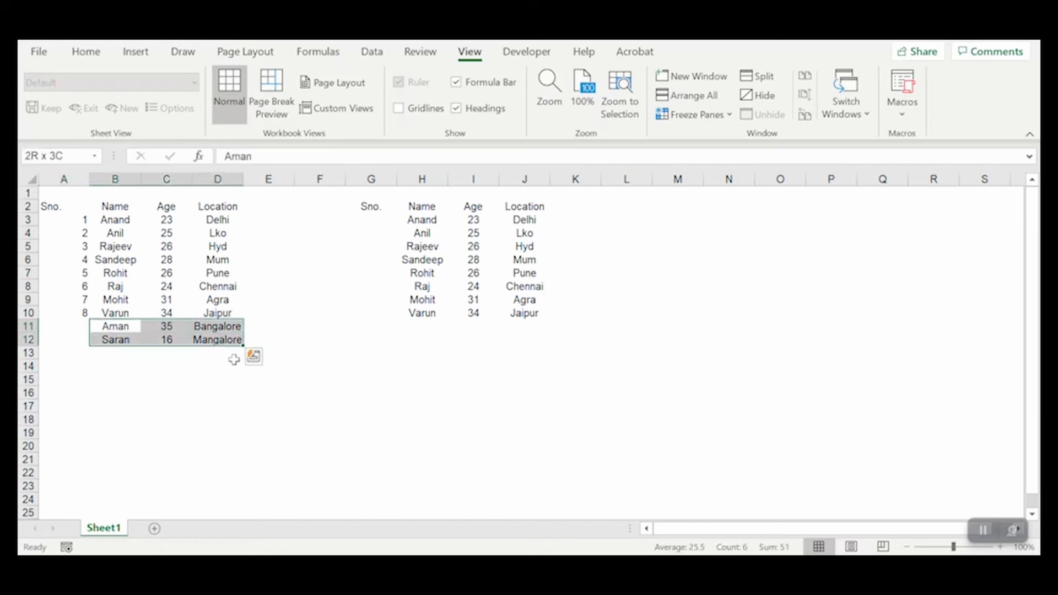
key("Up")
key("Down")
key("shift+Right")
key("shift+Down")
key("shift+Right")
key("Left")
key("Up")
key("shift+Down")
key("shift+Right")
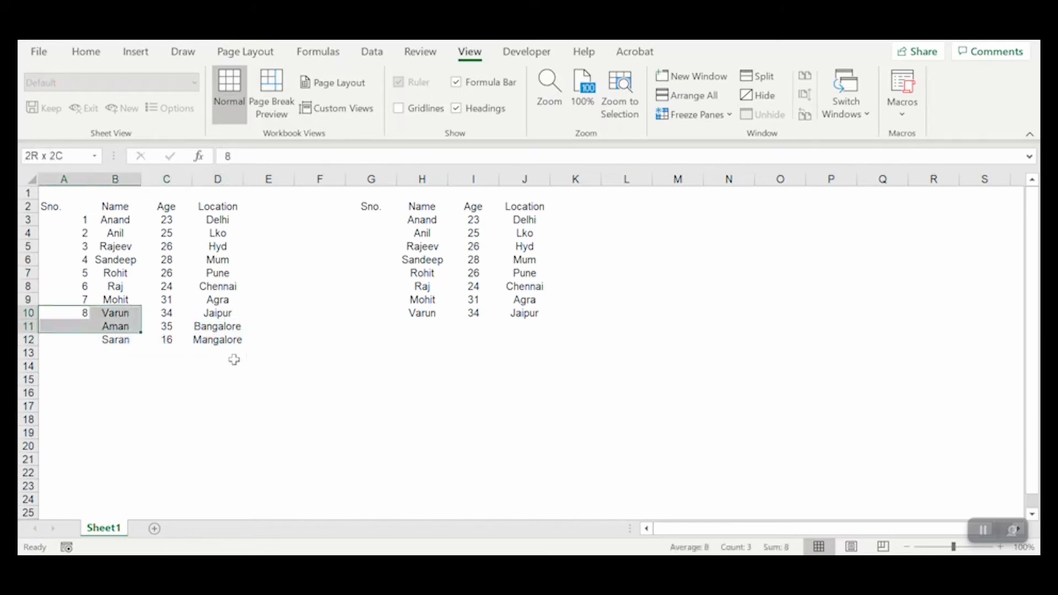
key("shift+Right")
key("shift+Up")
key("Right")
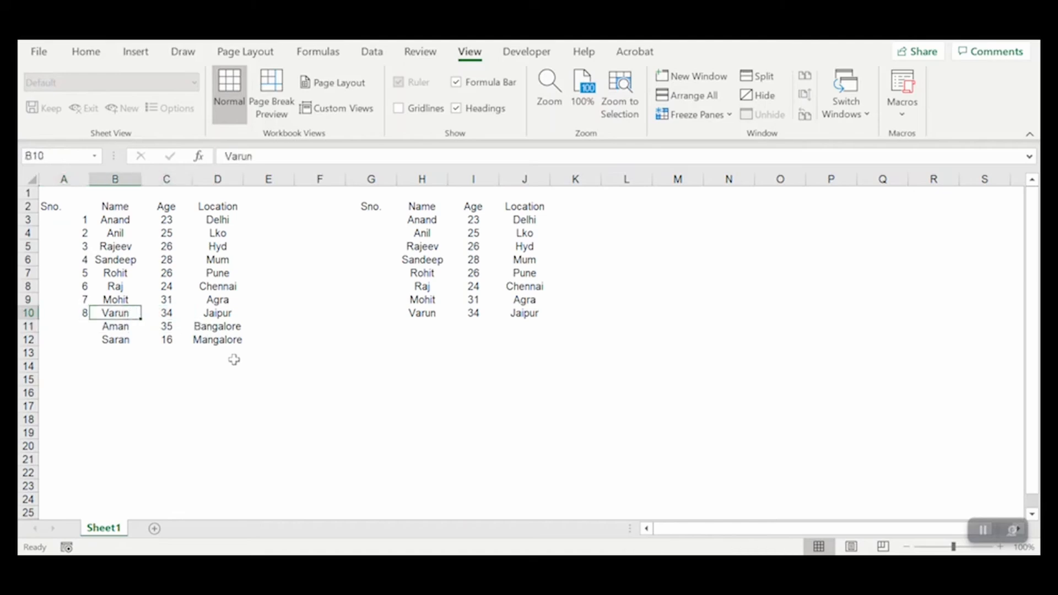
- Extend the serial number series from A3:A10 down to A12 to cover the two added records
key("Left")
key("shift+Up")
key("shift+Up")
key("shift+Up")
key("shift+Up")
key("shift+Up")
key("shift+Up")
key("shift+Up")
key("shift+Up")
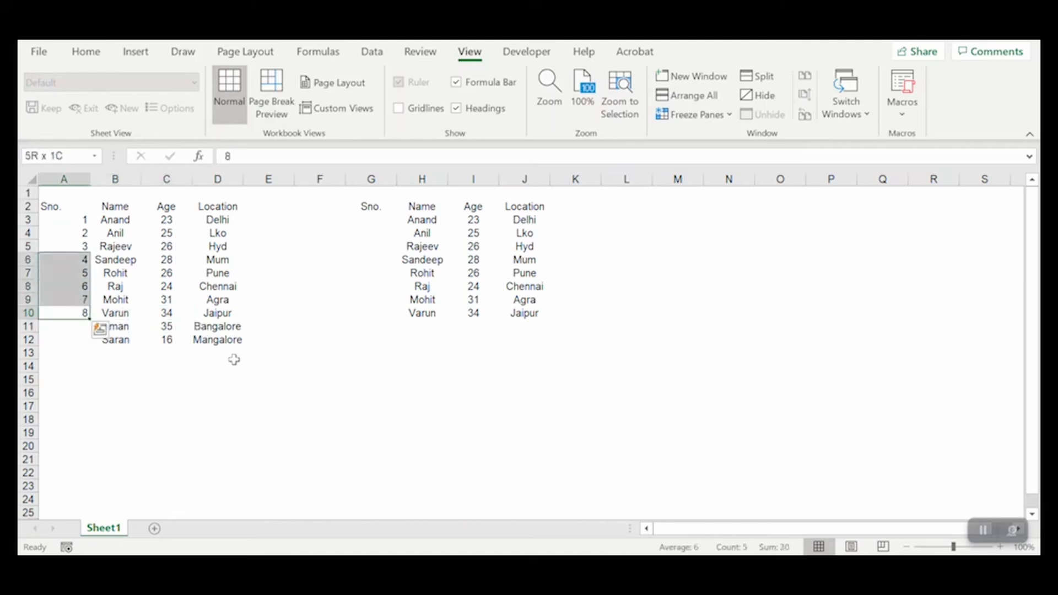
key("shift+Down")
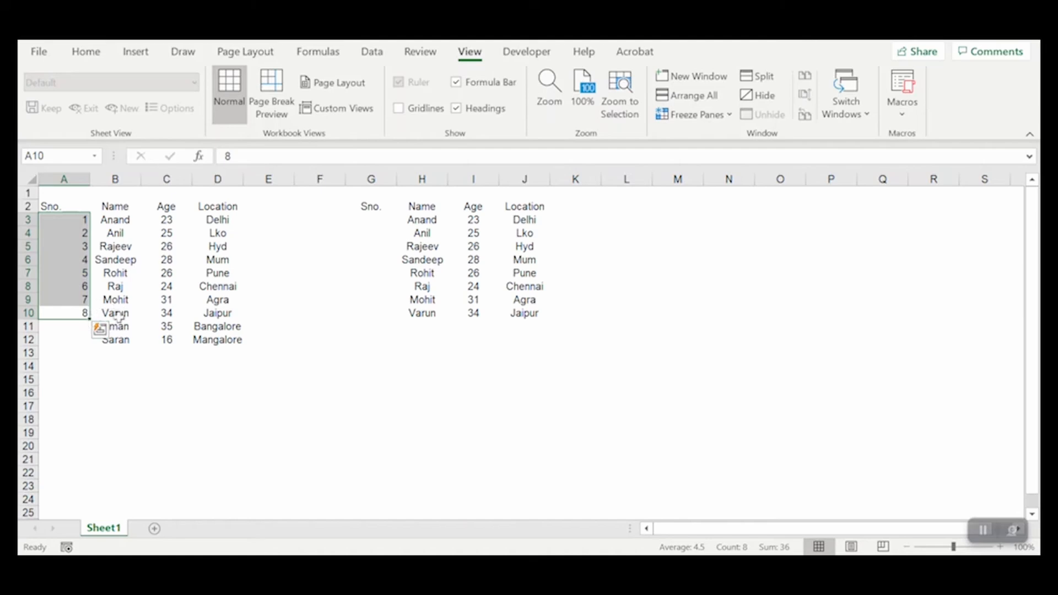
left_click_drag(89, 324, 89, 346)
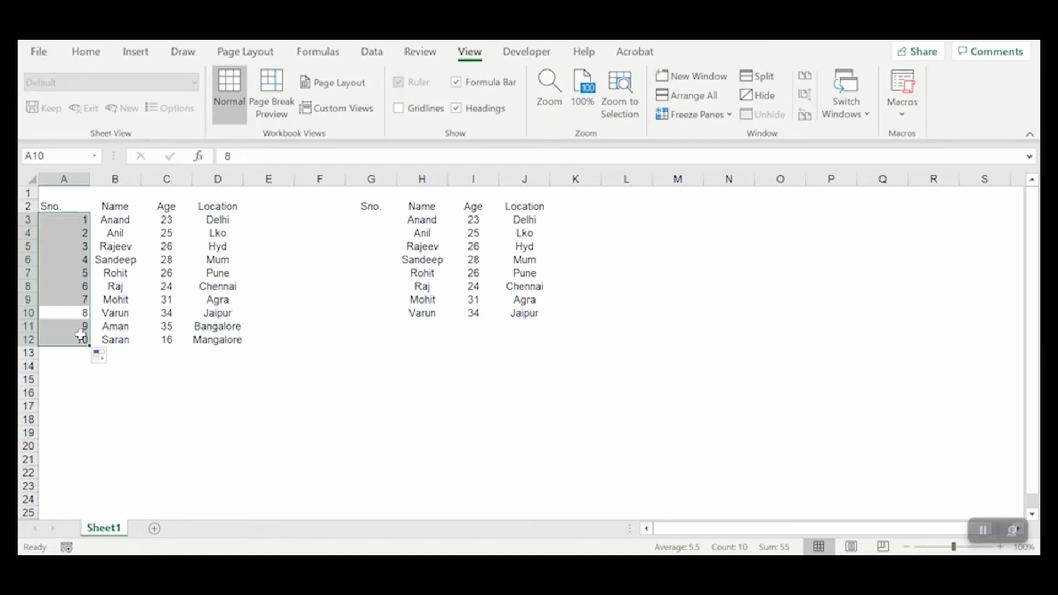
left_click(485, 261)
left_click(408, 220)
left_click(365, 207)
left_click_drag(435, 210, 525, 316)
left_click(625, 339)
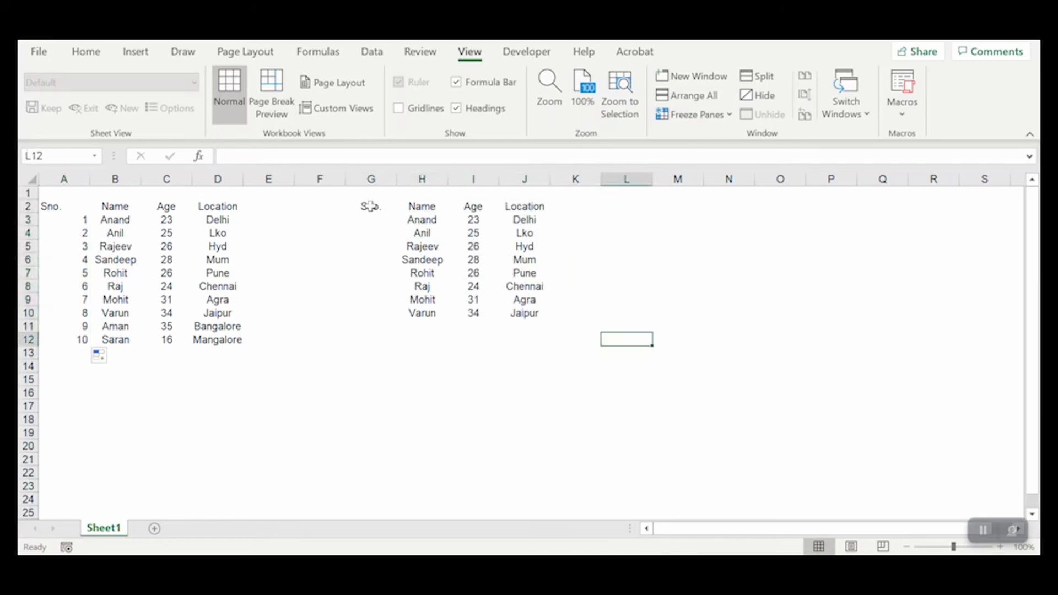
- Try creating a table with headers from the range G2:J10, and undo the conversion
left_click(366, 206)
key("ctrl+a")
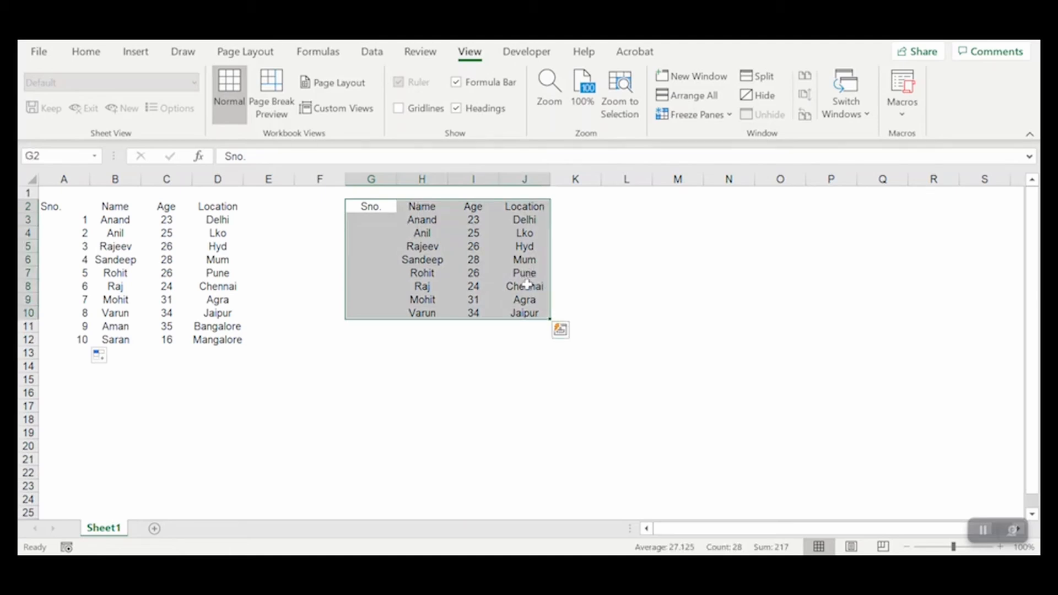
double_click(442, 230)
left_click(445, 244)
key("ctrl+a")
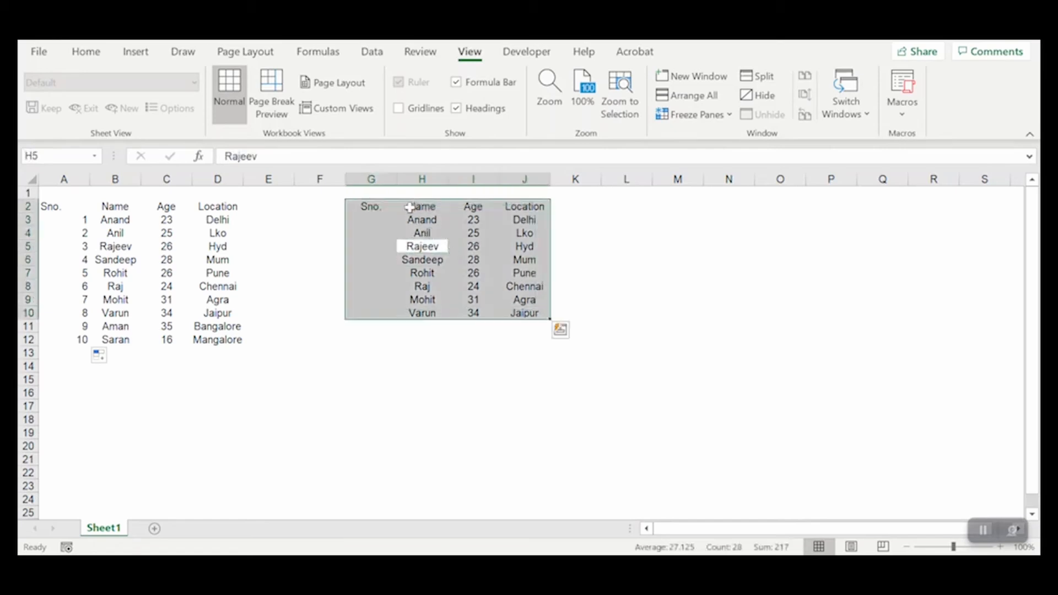
left_click(390, 361)
left_click_drag(373, 204, 524, 312)
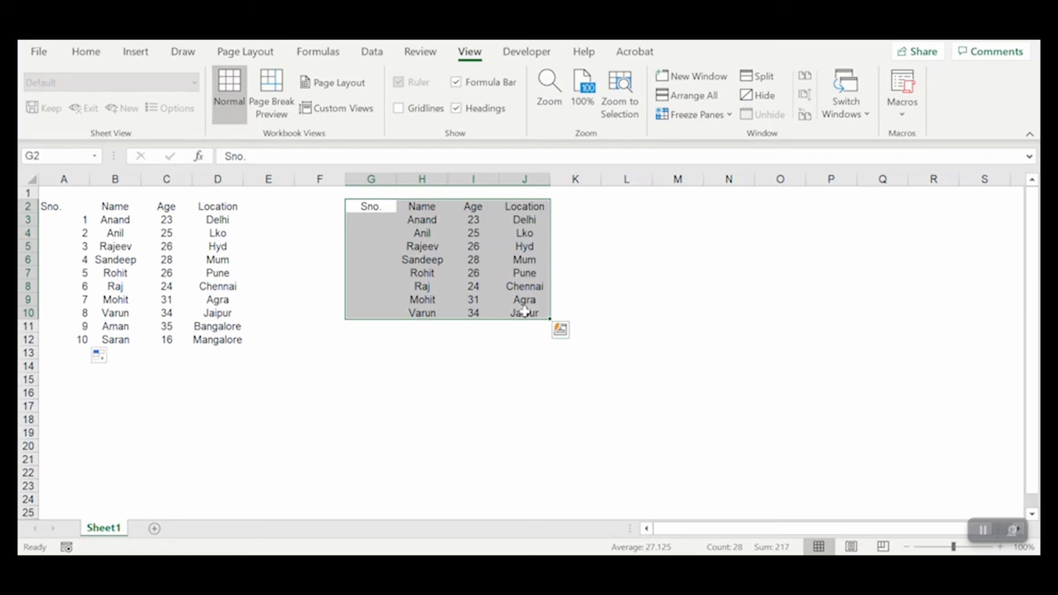
key("ctrl+t")
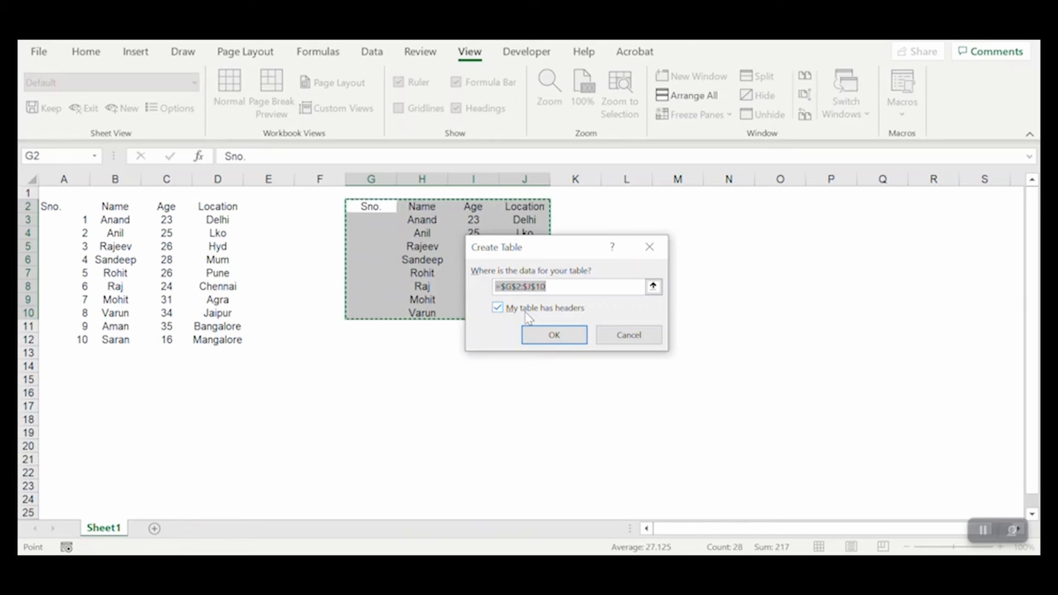
left_click(554, 335)
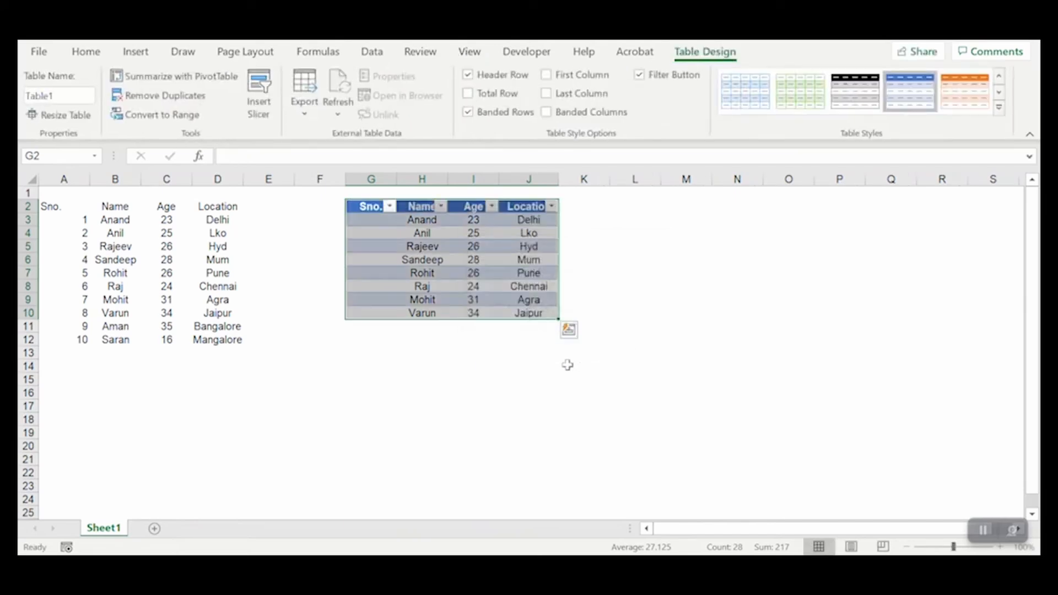
key("ctrl+z")
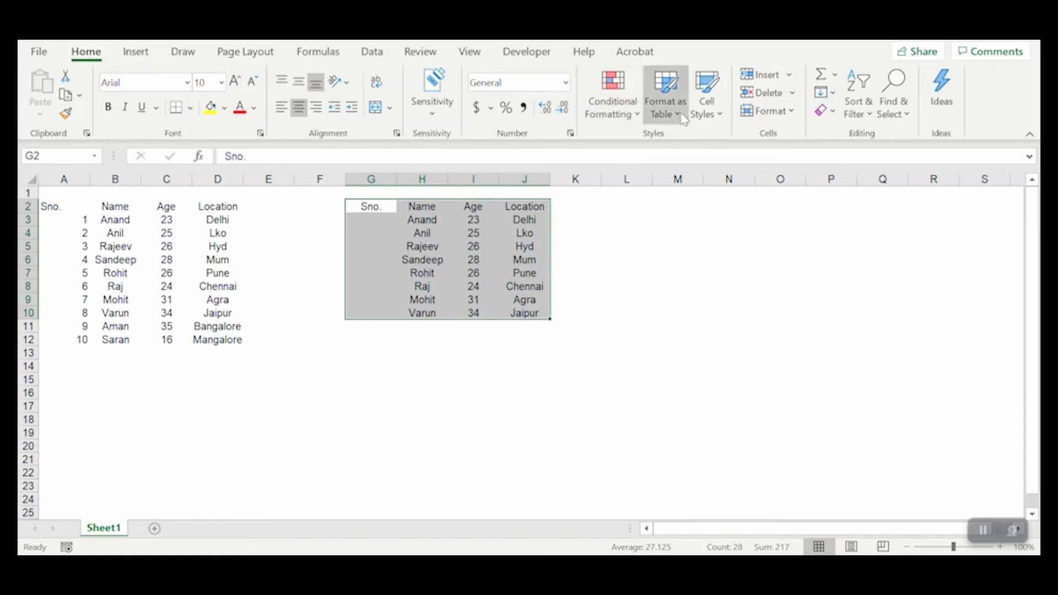
- Format the range G2:J10 as a table with headers using a medium light-blue style
left_click(661, 110)
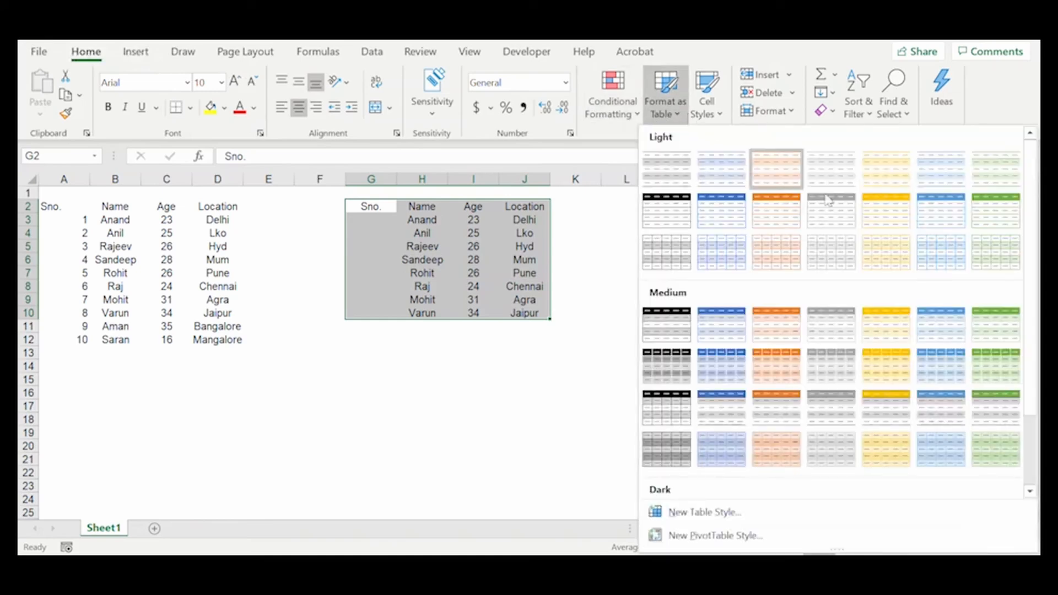
left_click(944, 377)
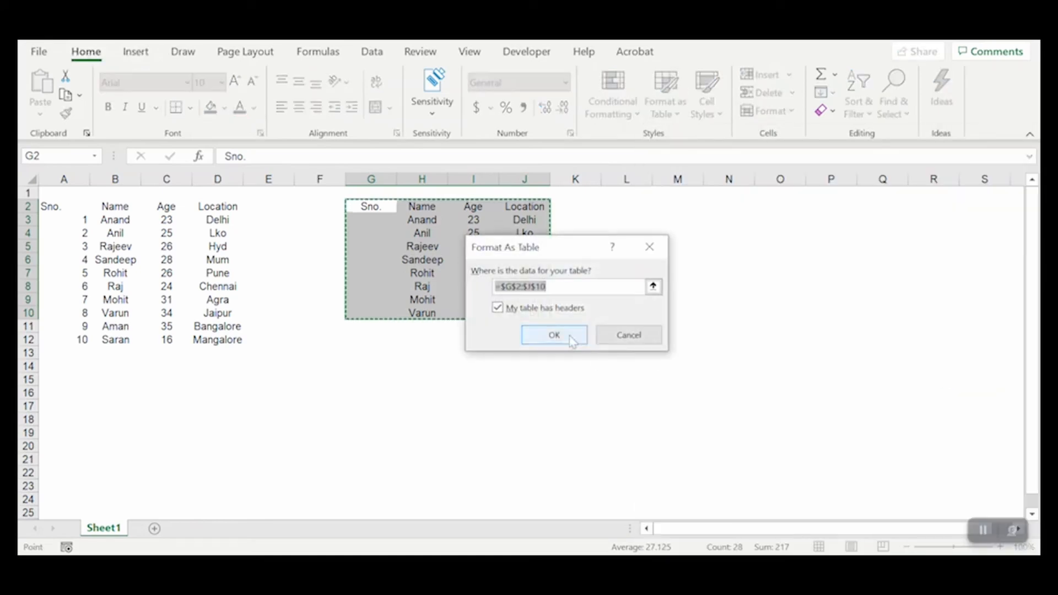
left_click(553, 333)
left_click(521, 363)
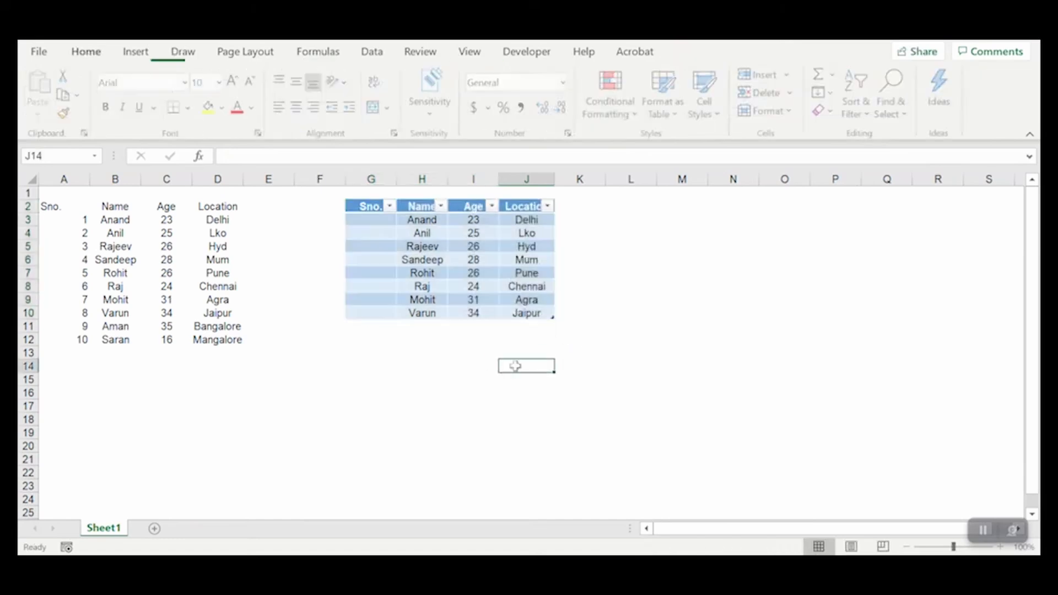
left_click_drag(365, 207, 508, 315)
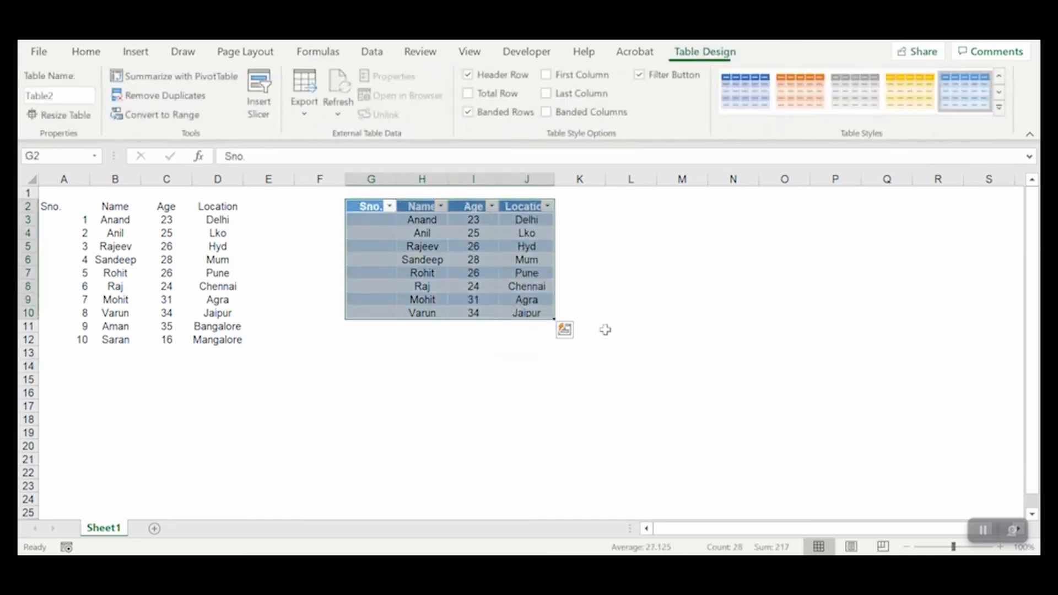
left_click_drag(602, 330, 608, 330)
left_click_drag(376, 209, 533, 315)
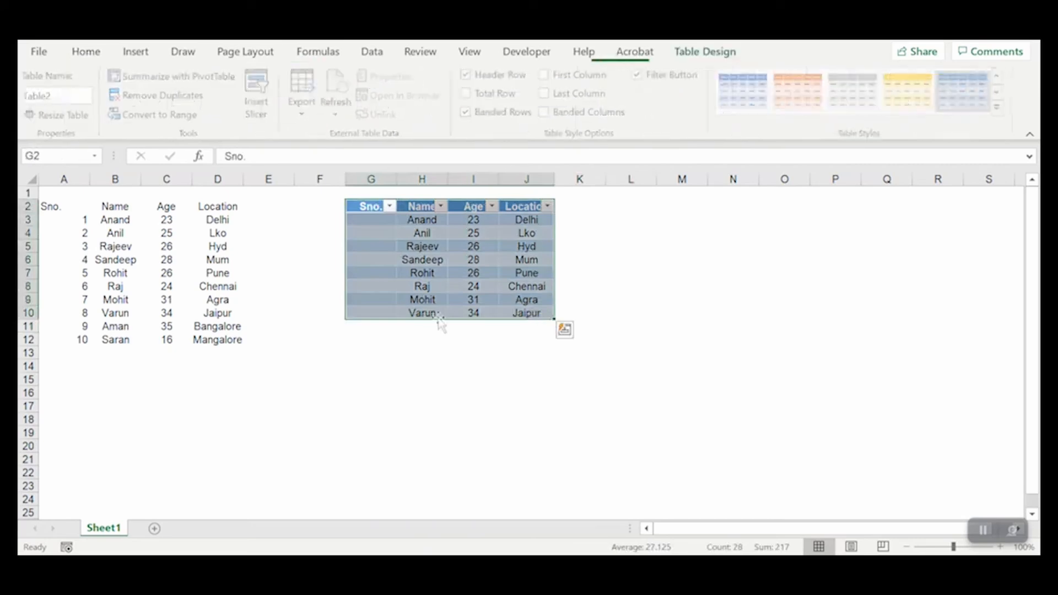
left_click_drag(367, 208, 528, 316)
left_click(576, 329)
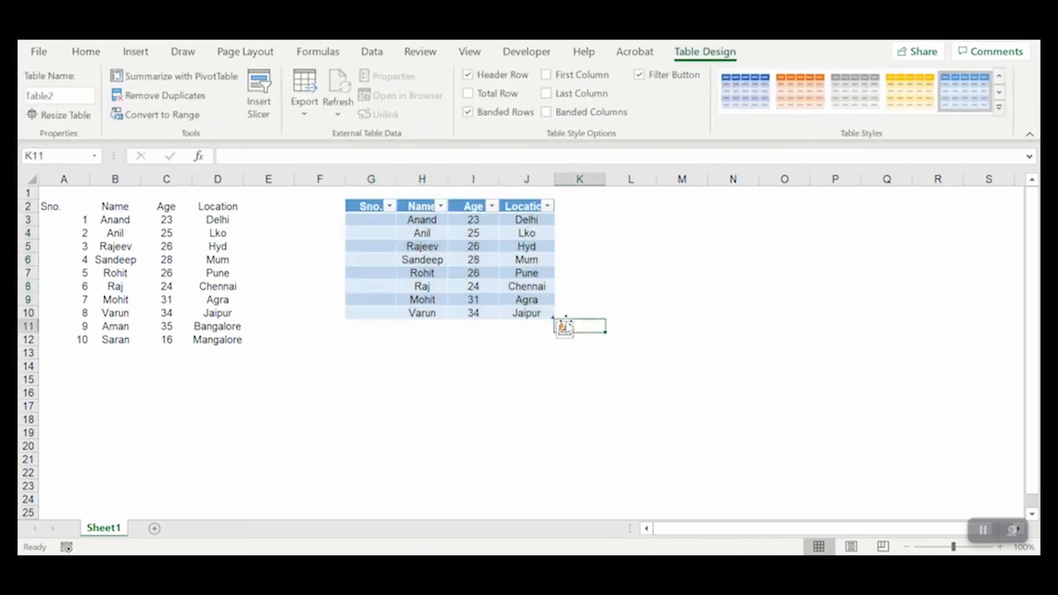
left_click(406, 329)
- Enter the formula =ROW() in G3, the first cell of the formatted table's Sno. column
left_click(339, 221)
left_click(350, 221)
left_click(377, 220)
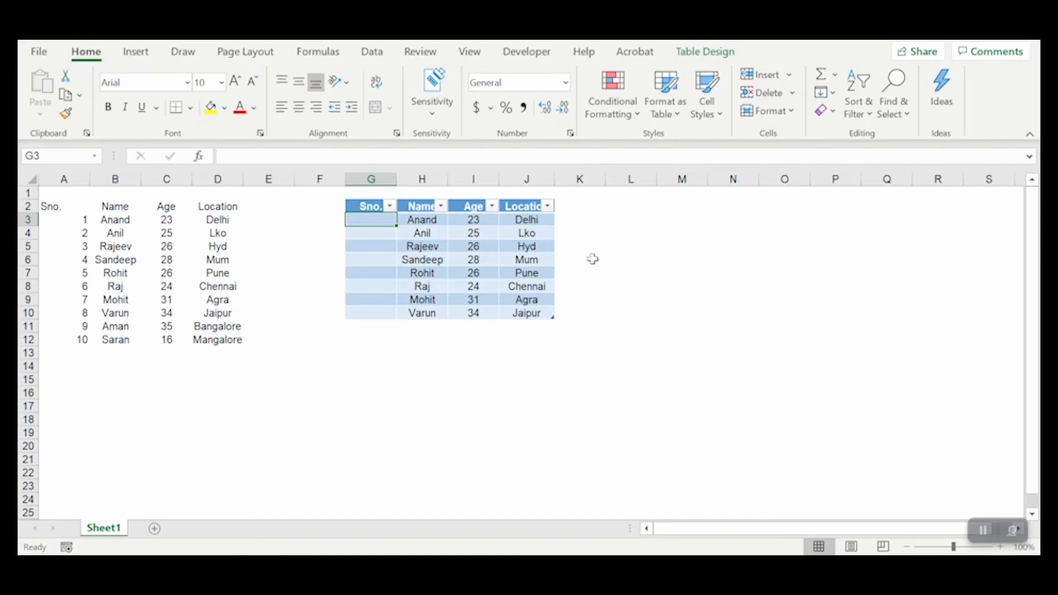
type("=")
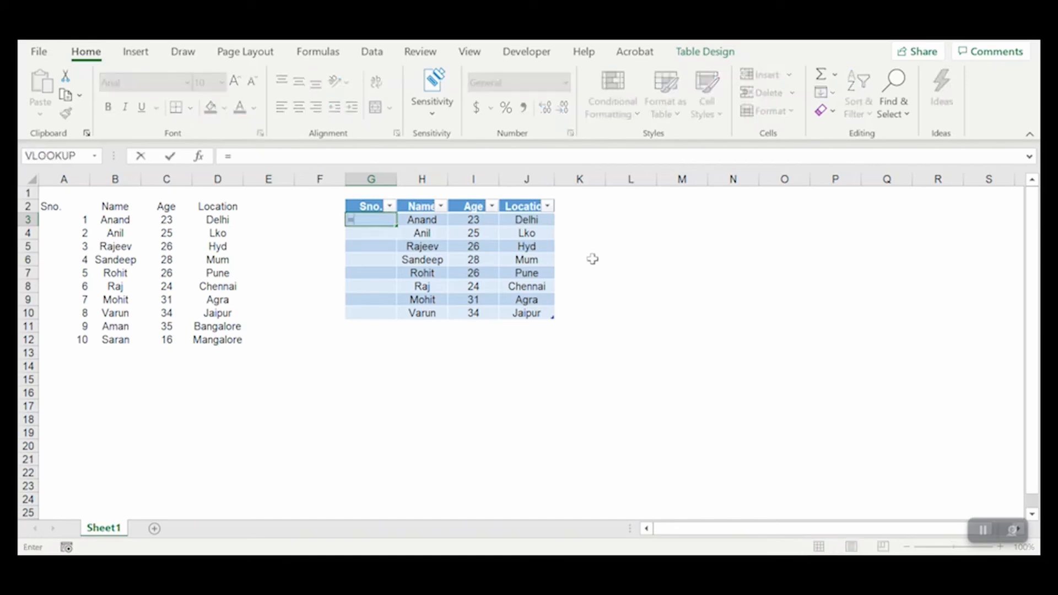
type("row")
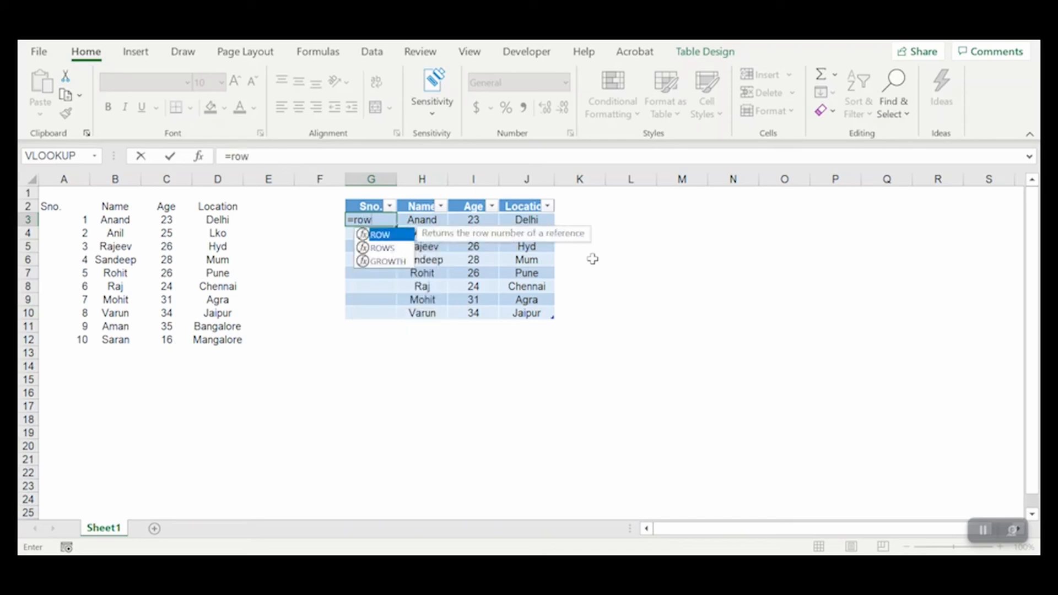
key("Tab")
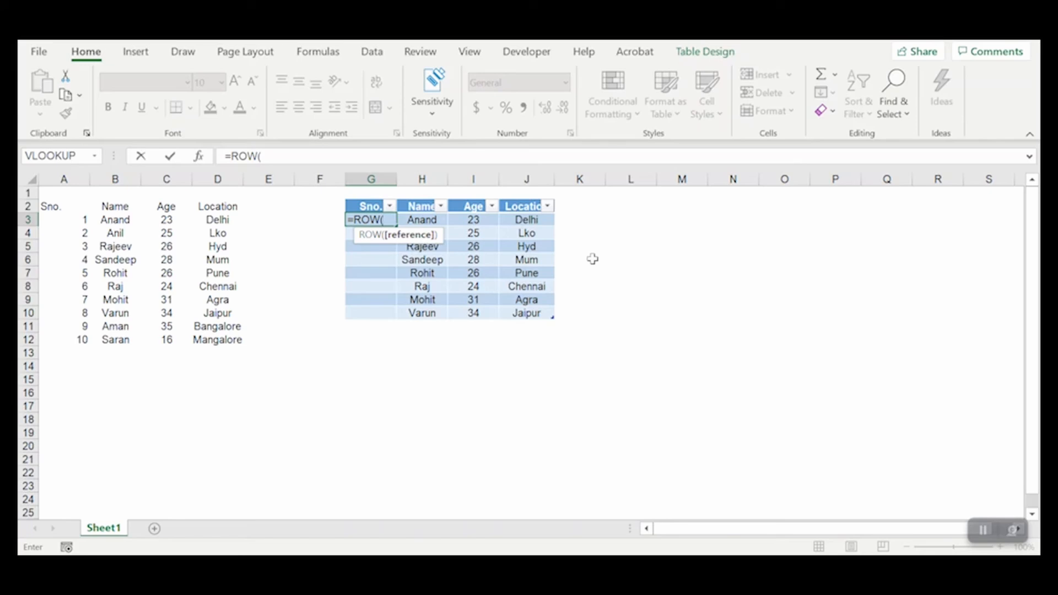
type(")")
key("Return")
key("Up")
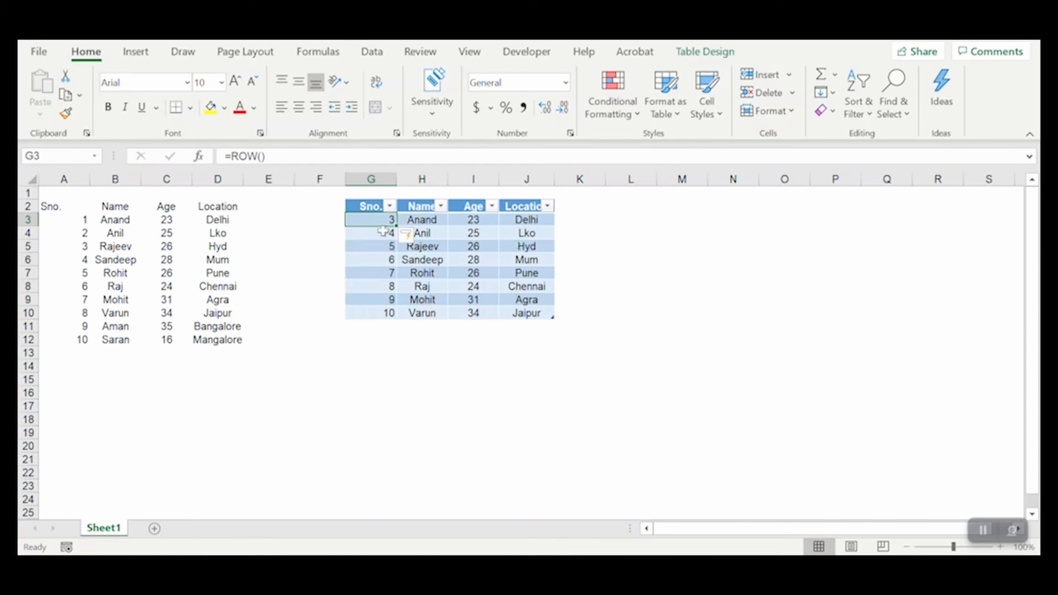
- Turn off the filter buttons in the header row of the formatted table
left_click_drag(390, 218, 480, 219)
left_click(423, 272)
left_click(431, 222)
left_click(416, 206)
key("ctrl+shift+l")
key("Down")
key("Left")
key("Right")
key("shift+Right")
key("shift+Right")
key("shift+Right")
key("shift+Left")
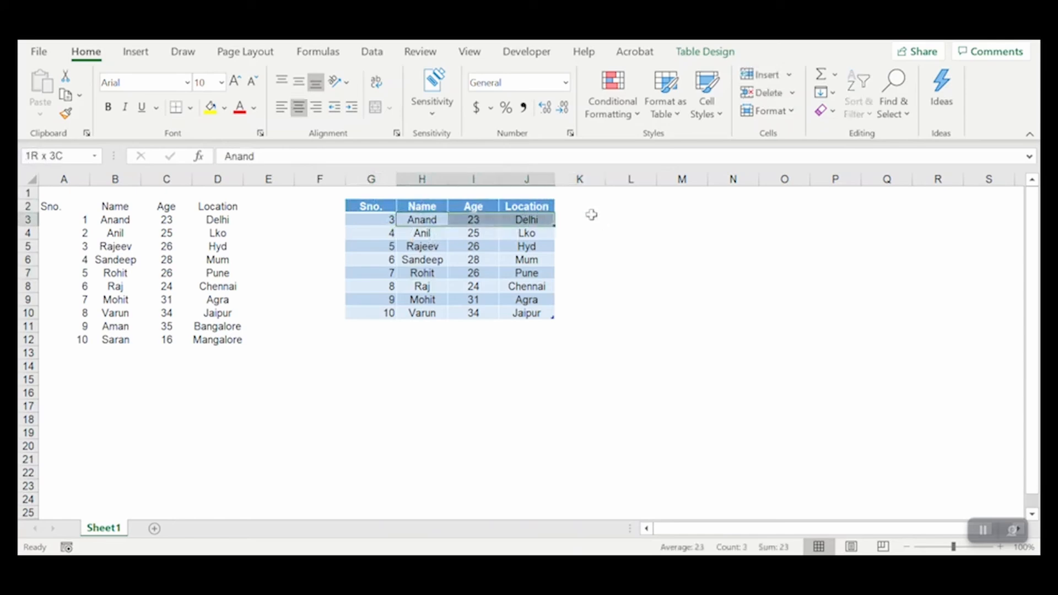
- Change the formula in G3 to =ROW()-ROW(Table2[[#Headers],[Sno.]]), referencing the Sno. header cell
key("Left")
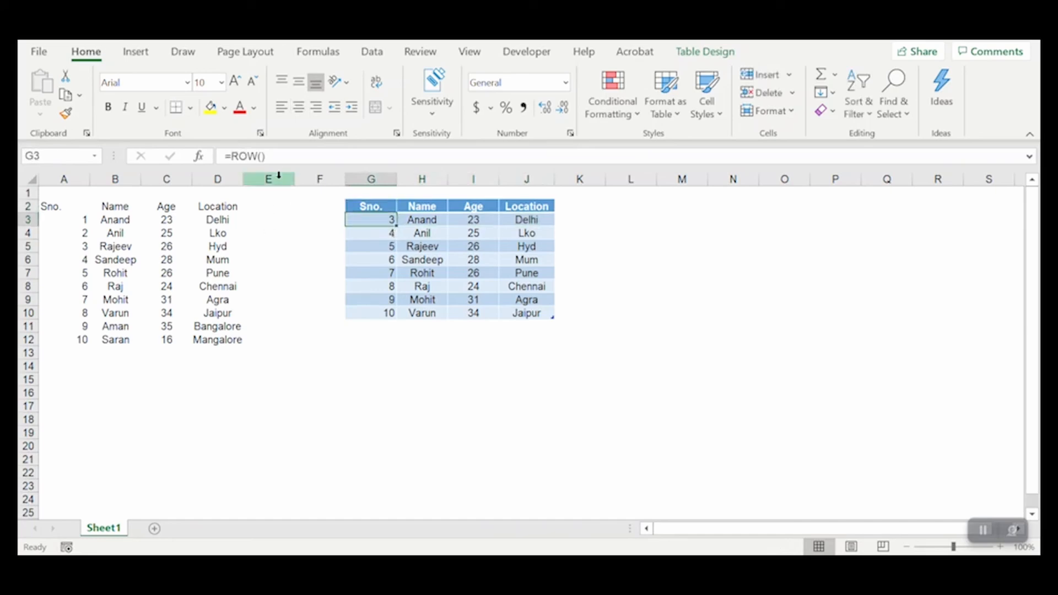
left_click(281, 157)
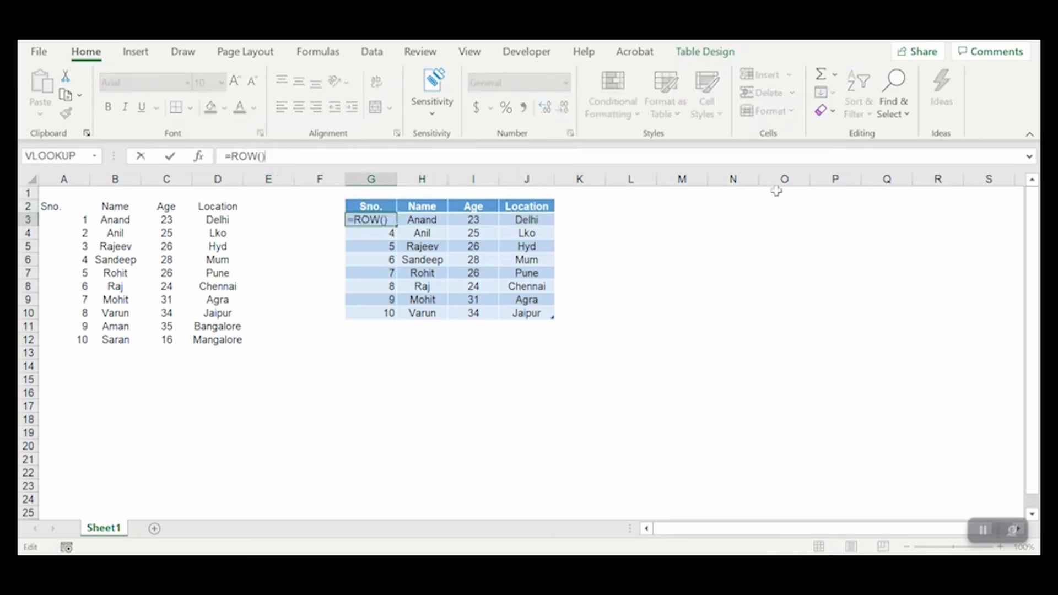
type("-")
type("Row")
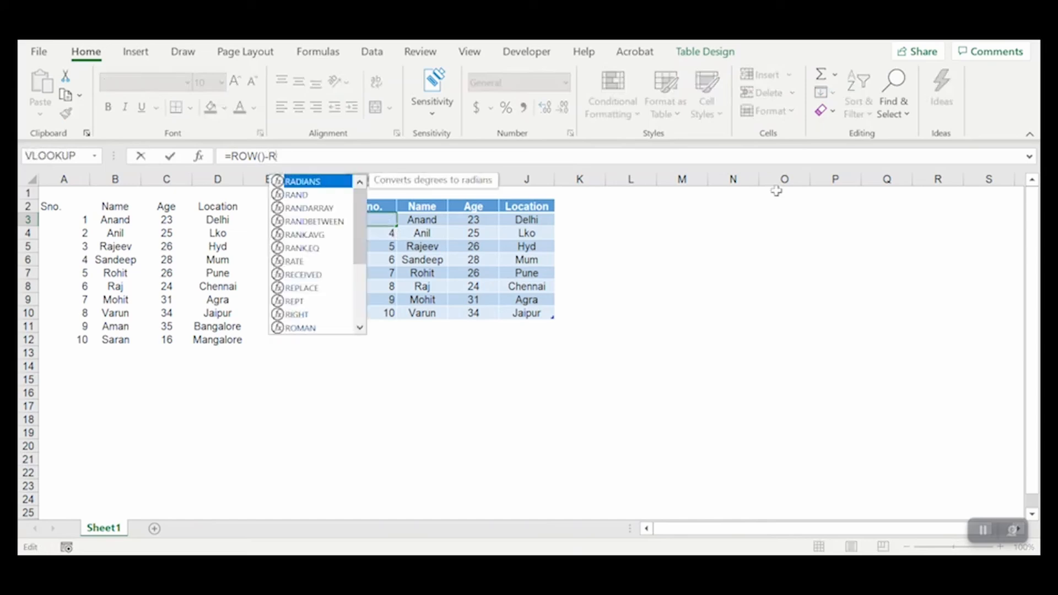
key("Tab")
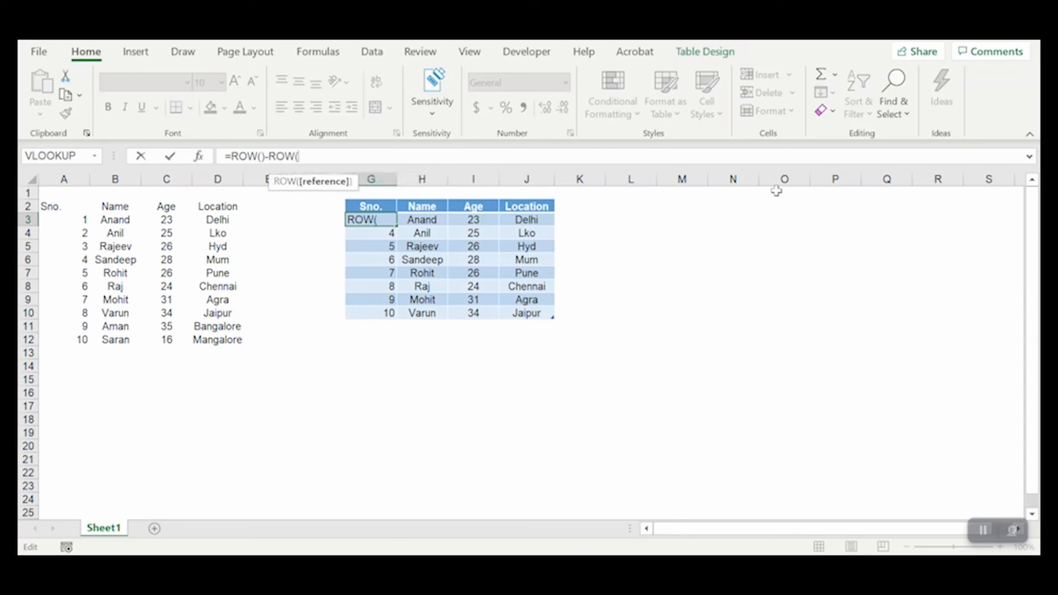
left_click(383, 207)
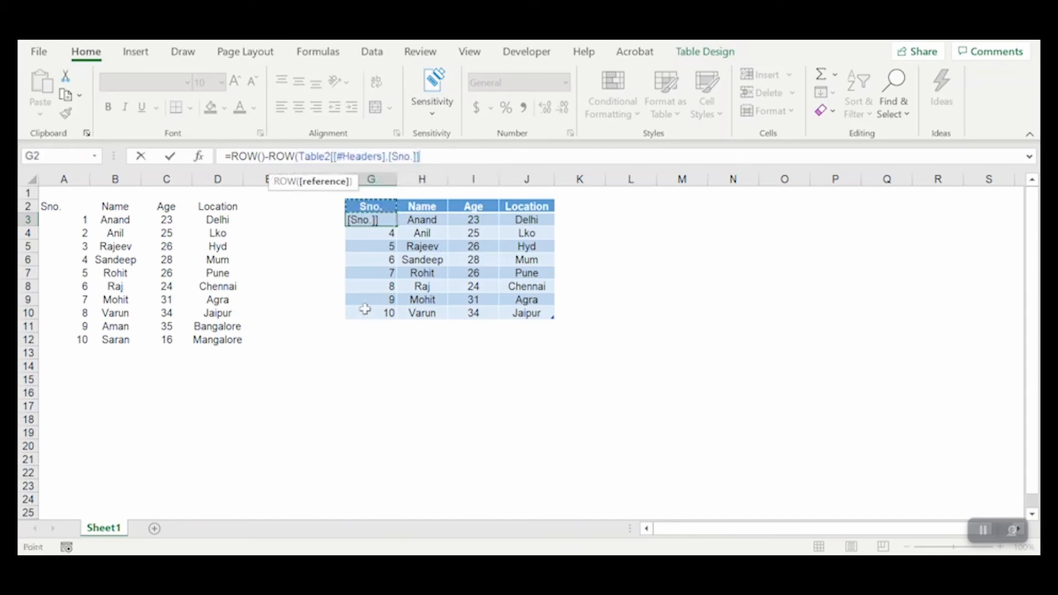
type(")")
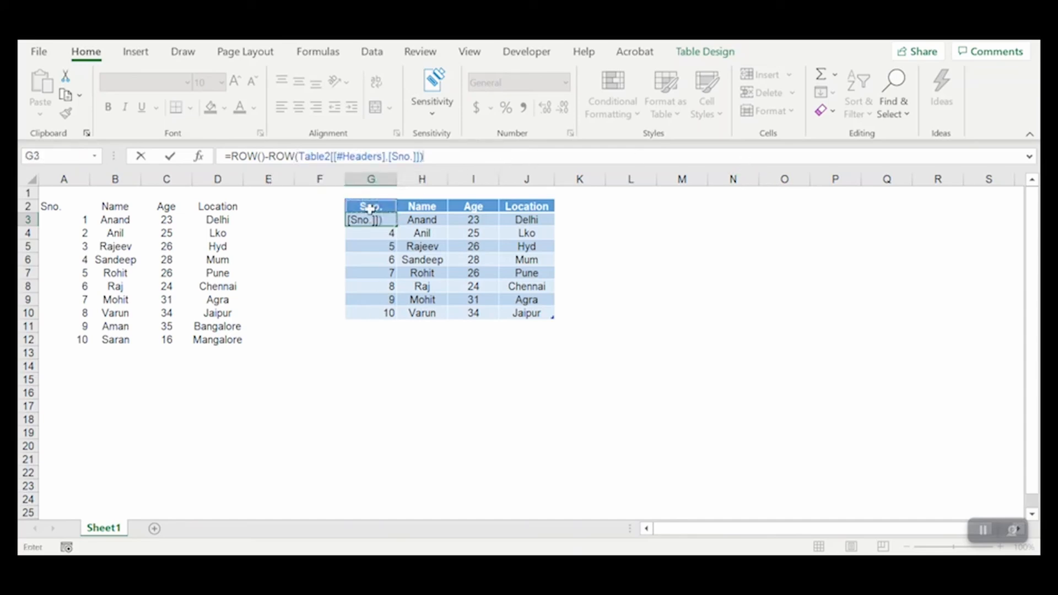
key("Return")
key("Up")
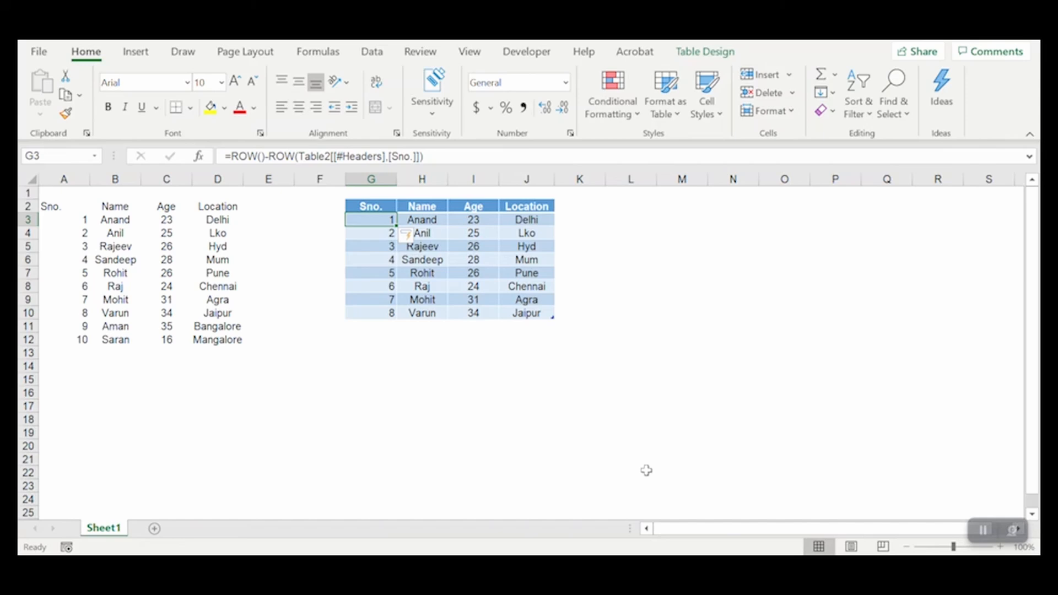
- Add three new people's names in H11, H12 and H13, directly below the formatted table's last record
left_click(443, 327)
type("AMan")
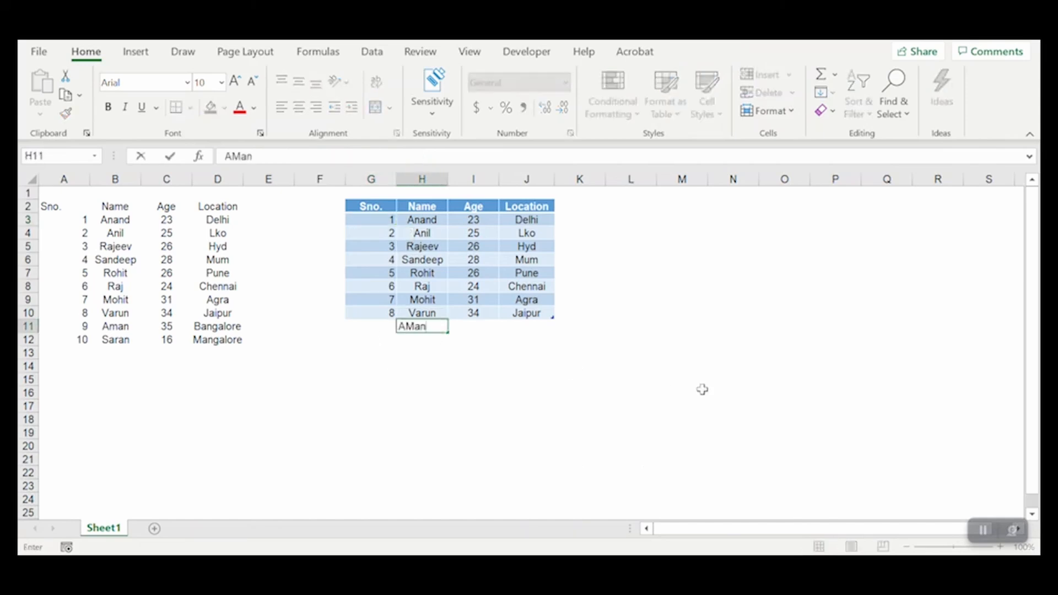
key("Return")
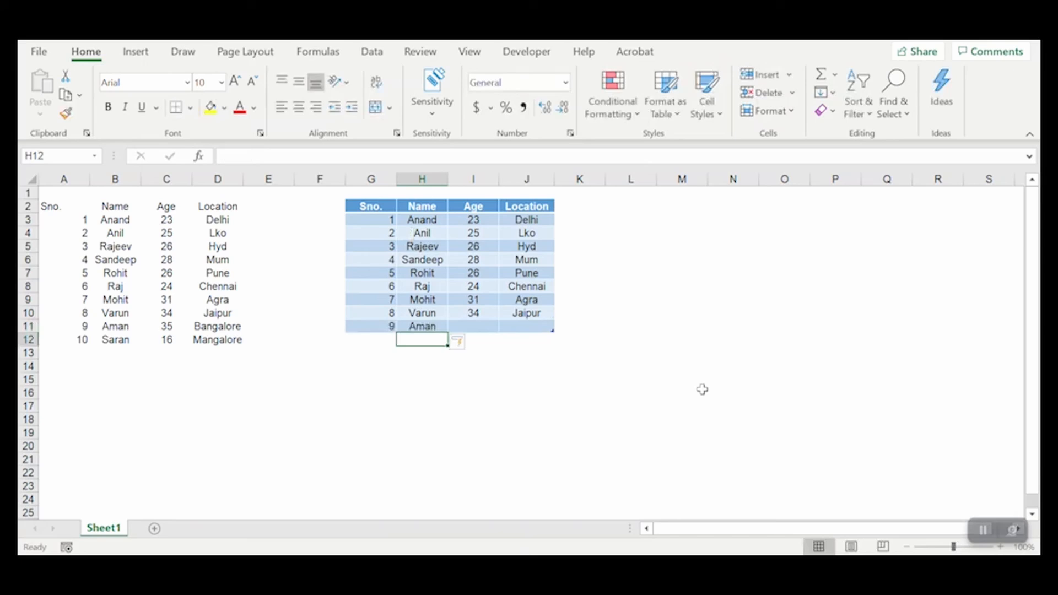
type("Saran")
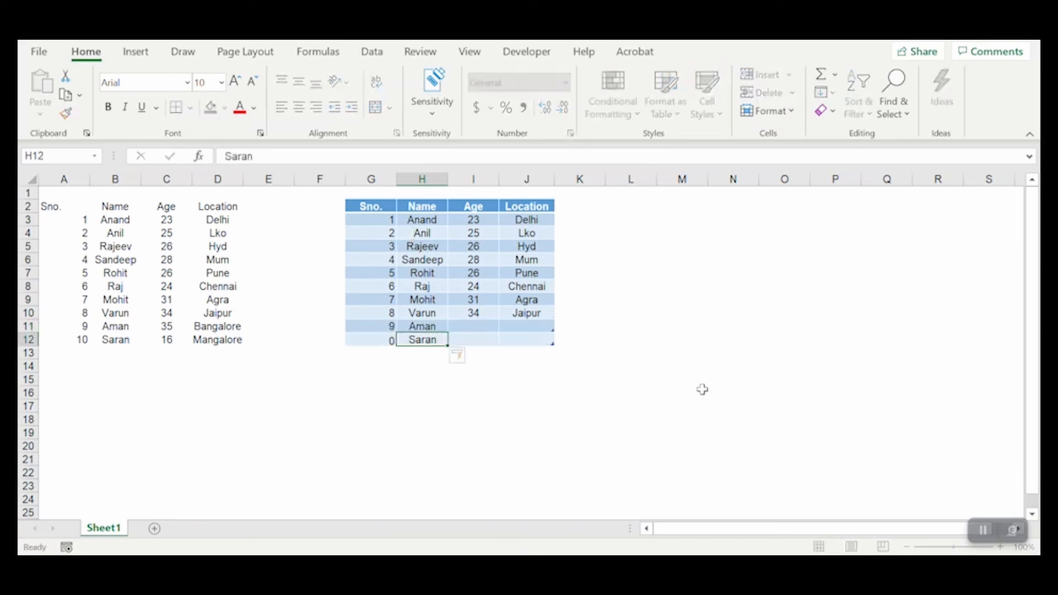
key("Return")
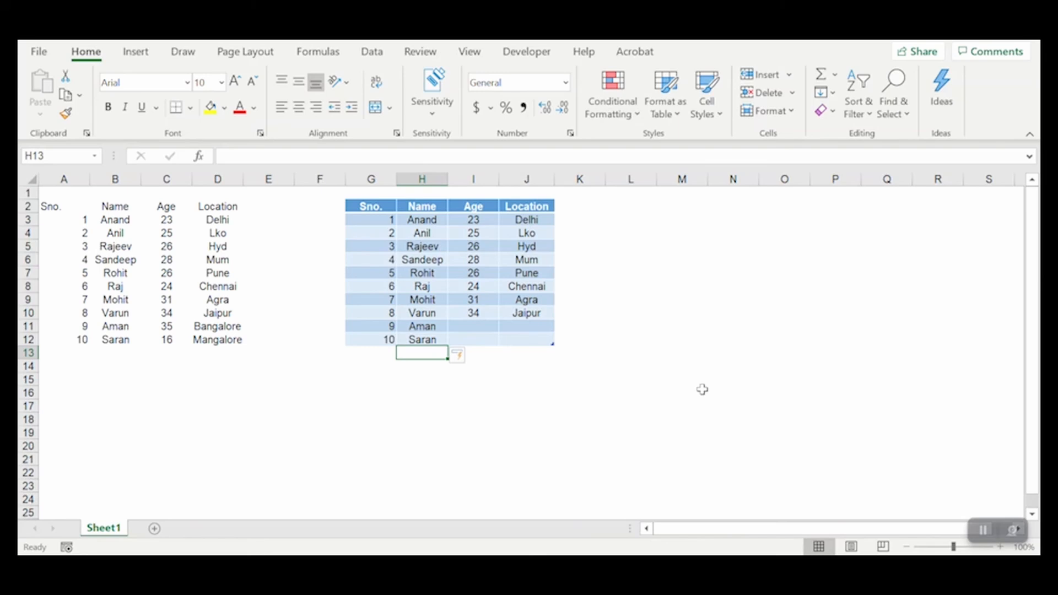
type("Rahuk")
key("BackSpace")
type("l S")
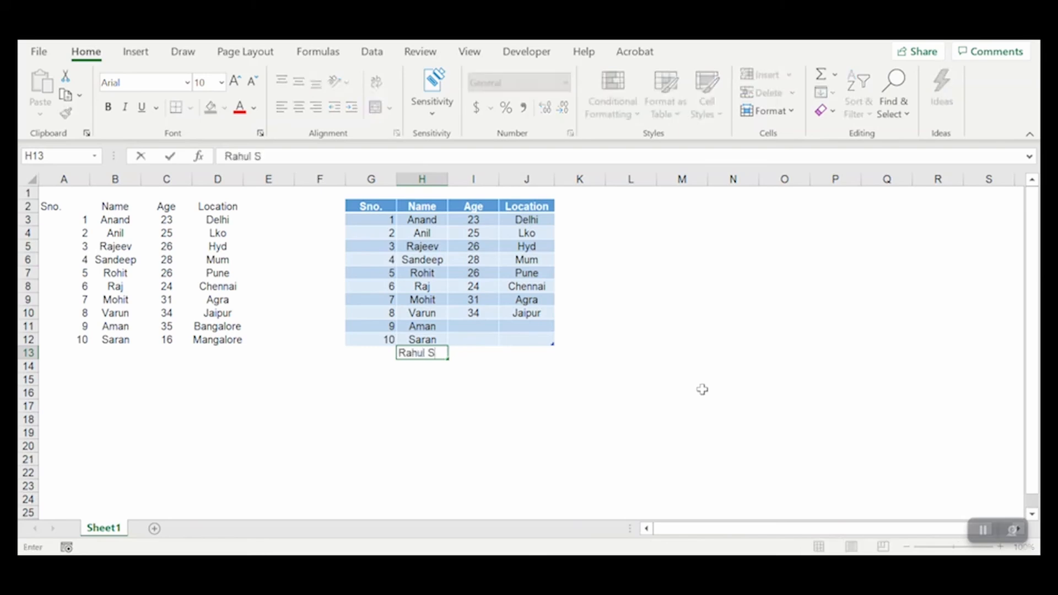
key("Return")
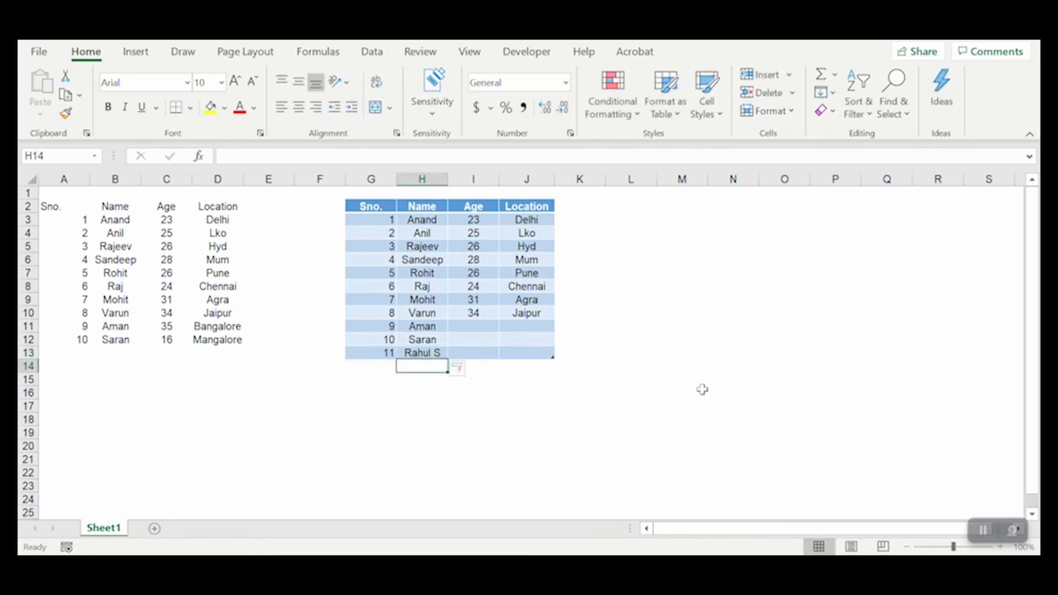
type("Plan")
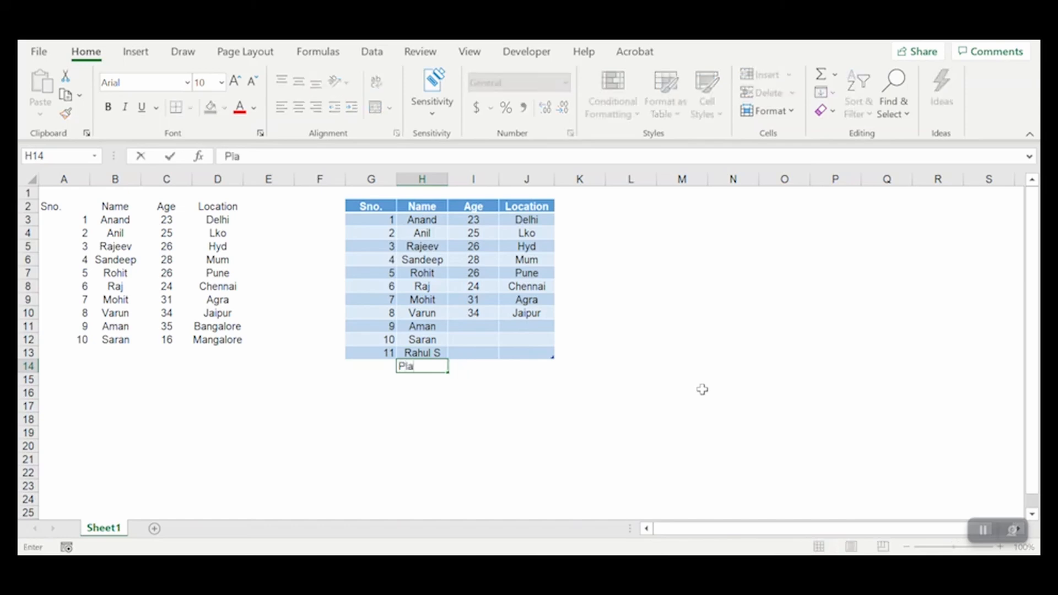
key("BackSpace")
key("BackSpace")
key("BackSpace")
key("BackSpace")
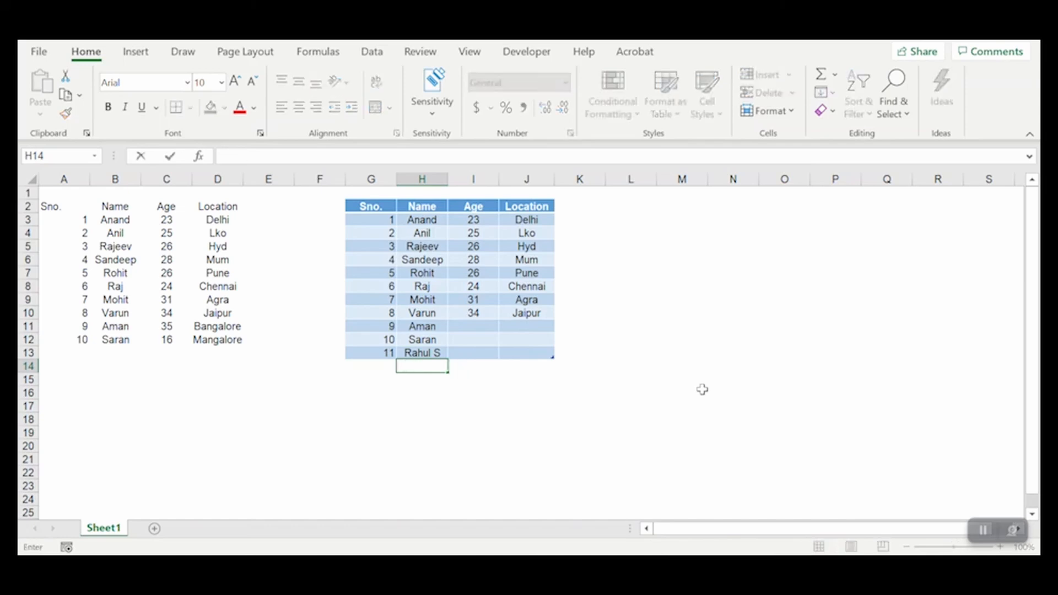